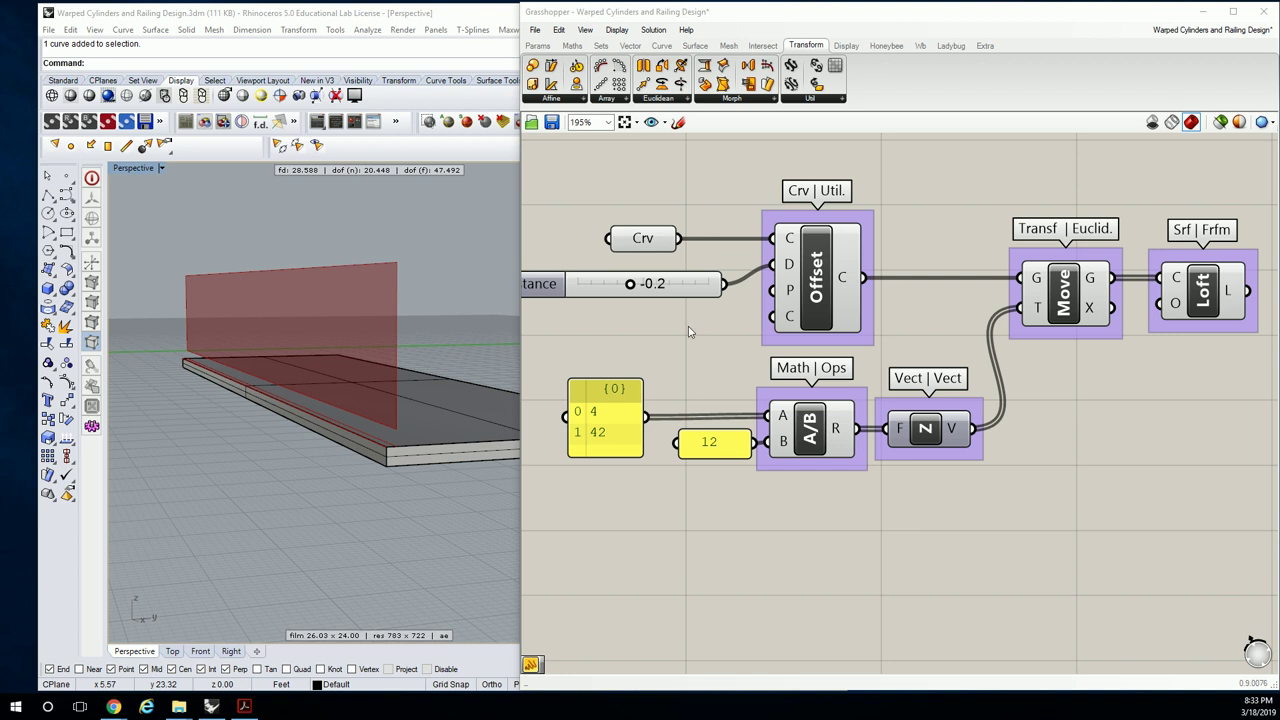
Select the definition's components, deselect them and centre the definition on the canvas.
scroll(691, 329, "down", 4)
right_click_drag(900, 324, 745, 312)
left_click_drag(1186, 208, 668, 456)
scroll(717, 352, "down", 3)
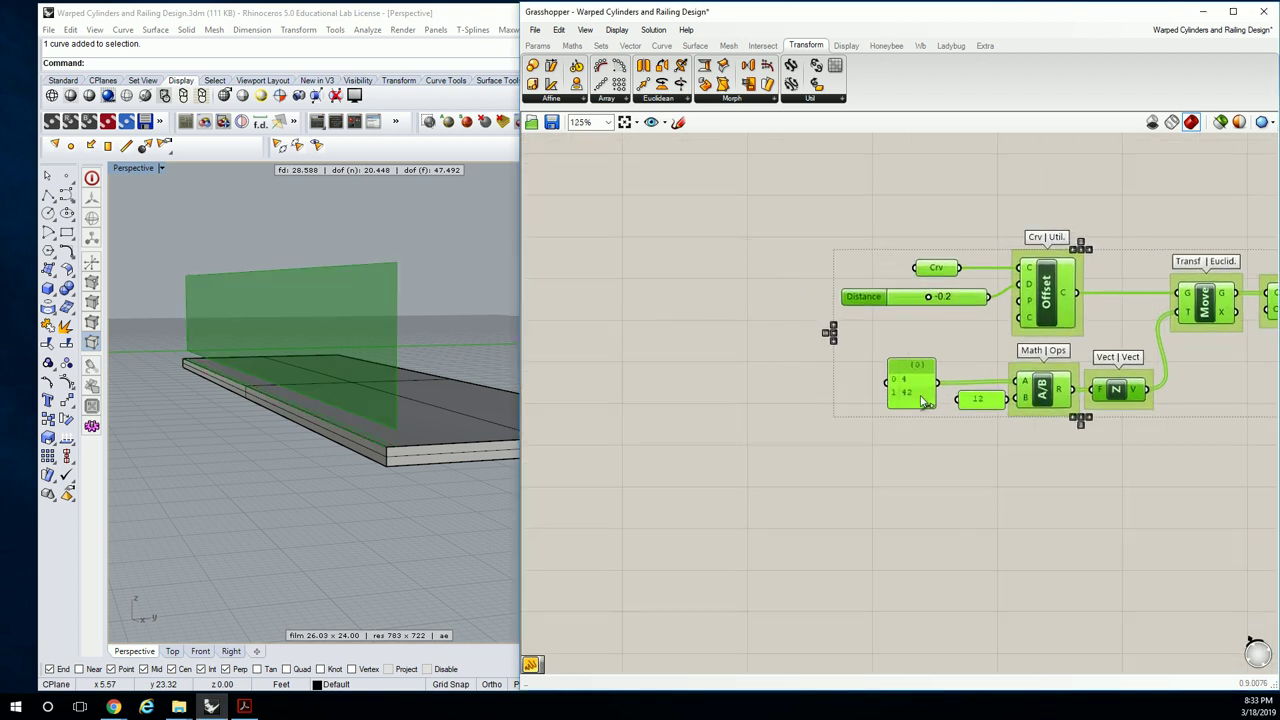
left_click(720, 350)
right_click_drag(921, 355, 848, 382)
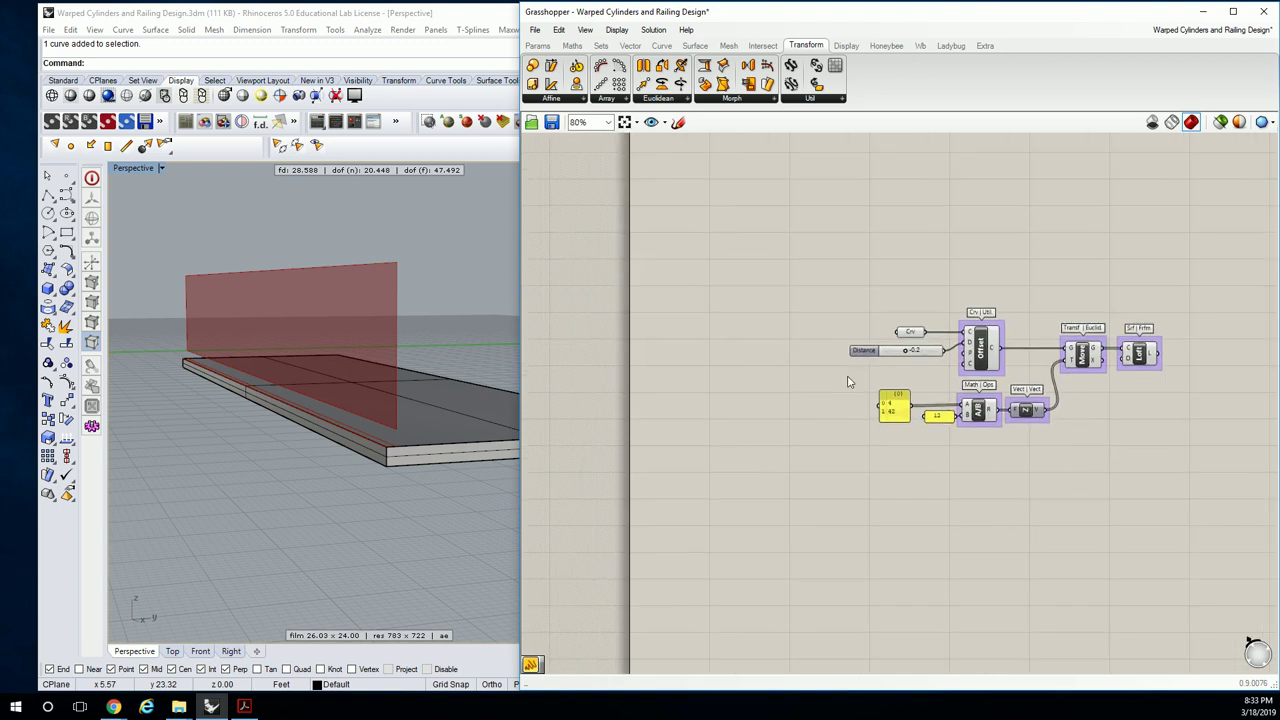
left_click_drag(1220, 253, 818, 492)
left_click_drag(989, 364, 1038, 374)
left_click(921, 281)
scroll(983, 309, "up", 2)
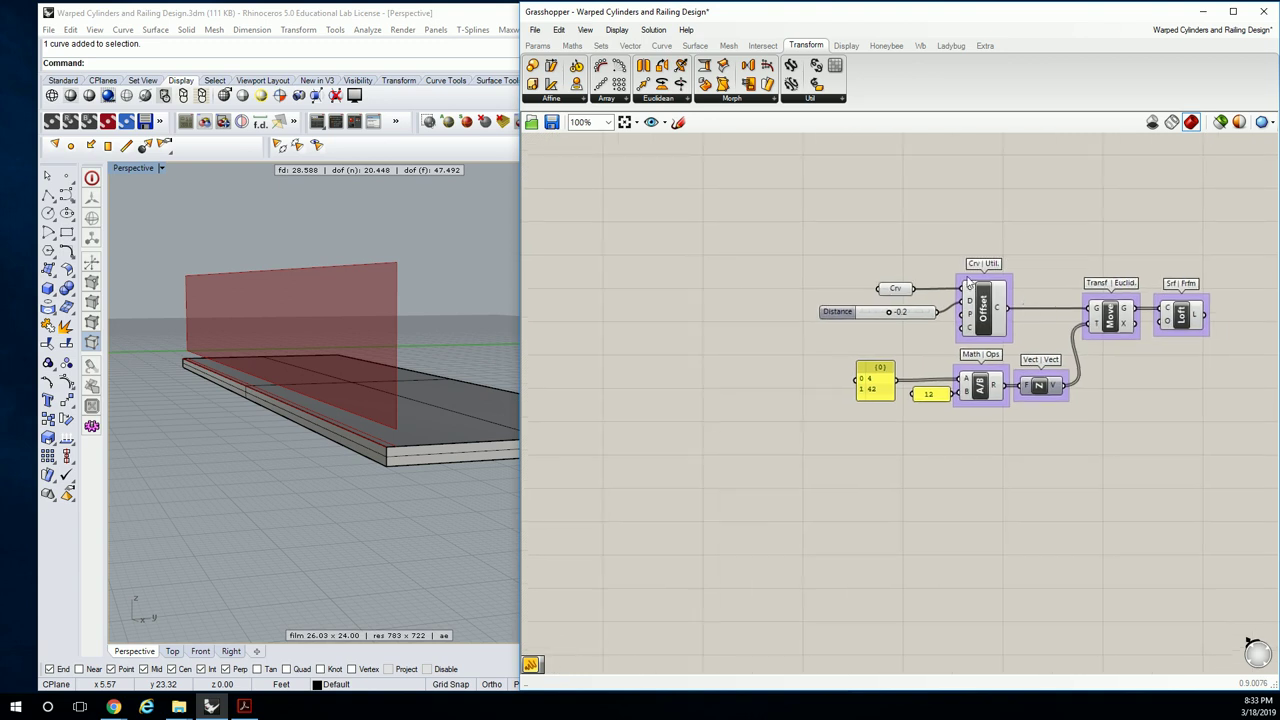
scroll(947, 319, "up", 2)
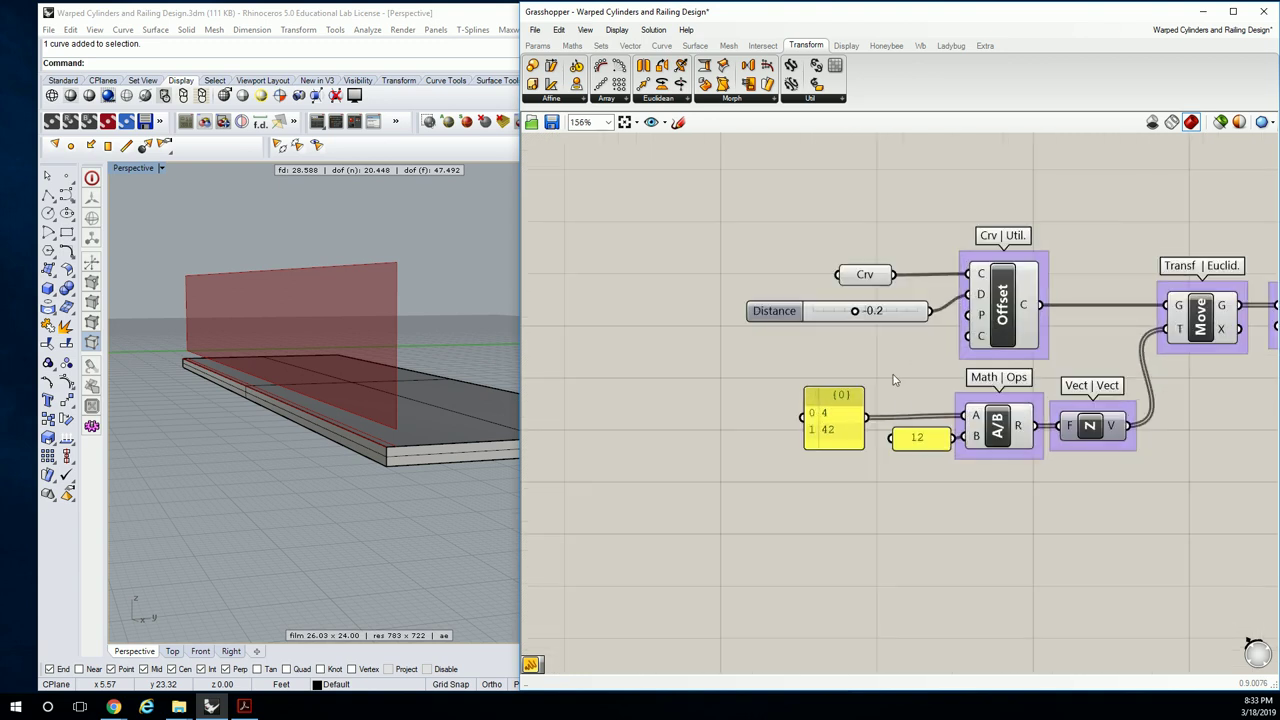
Rename the offset distance slider to 'Edge Offset' and move it left.
left_click(781, 315)
right_click(779, 318)
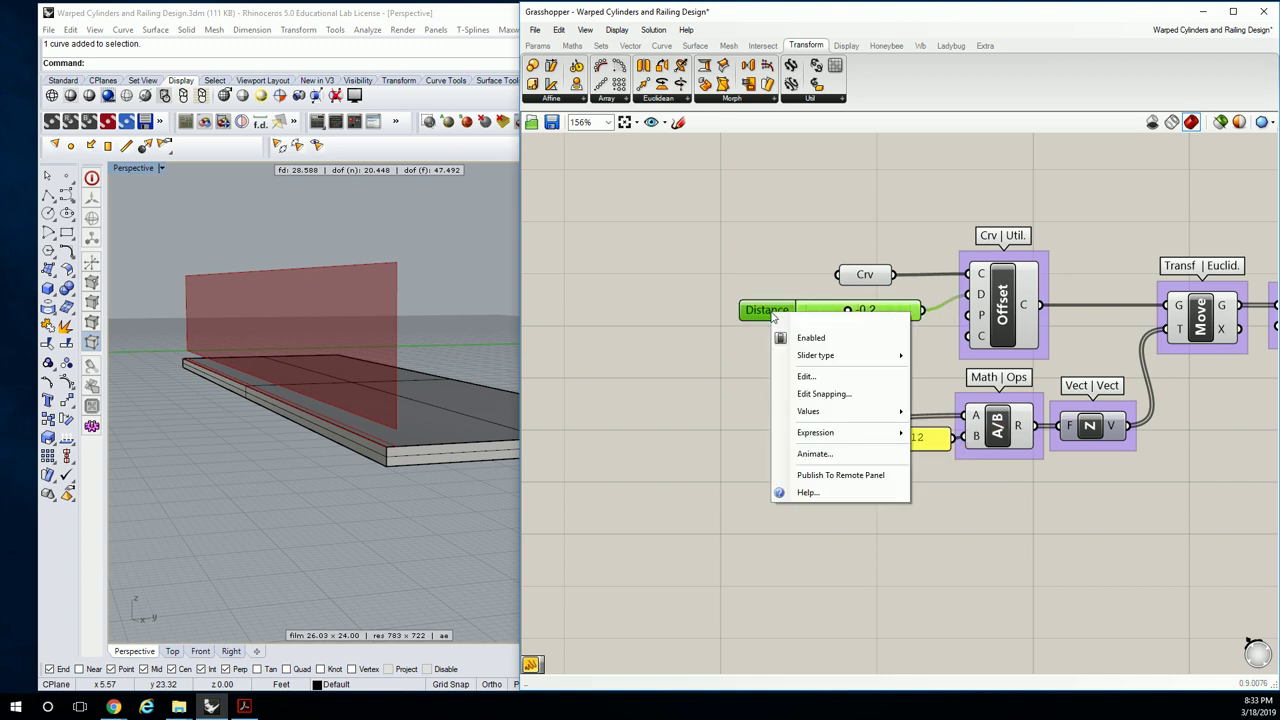
type("Edge Offset")
key("Return")
scroll(760, 293, "down", 3)
scroll(745, 288, "up", 2)
left_click_drag(760, 316, 562, 304)
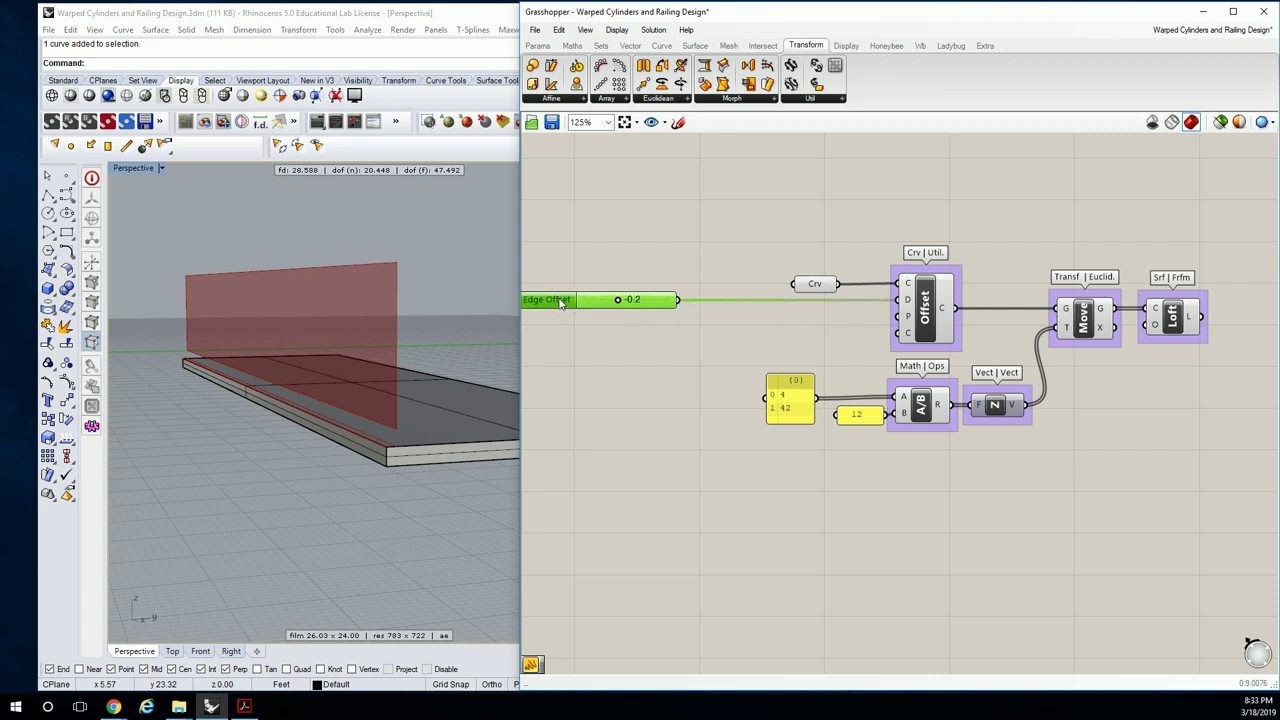
Rename the curve input parameter to 'Slab Edge' and move it left.
left_click(824, 288)
right_click(826, 287)
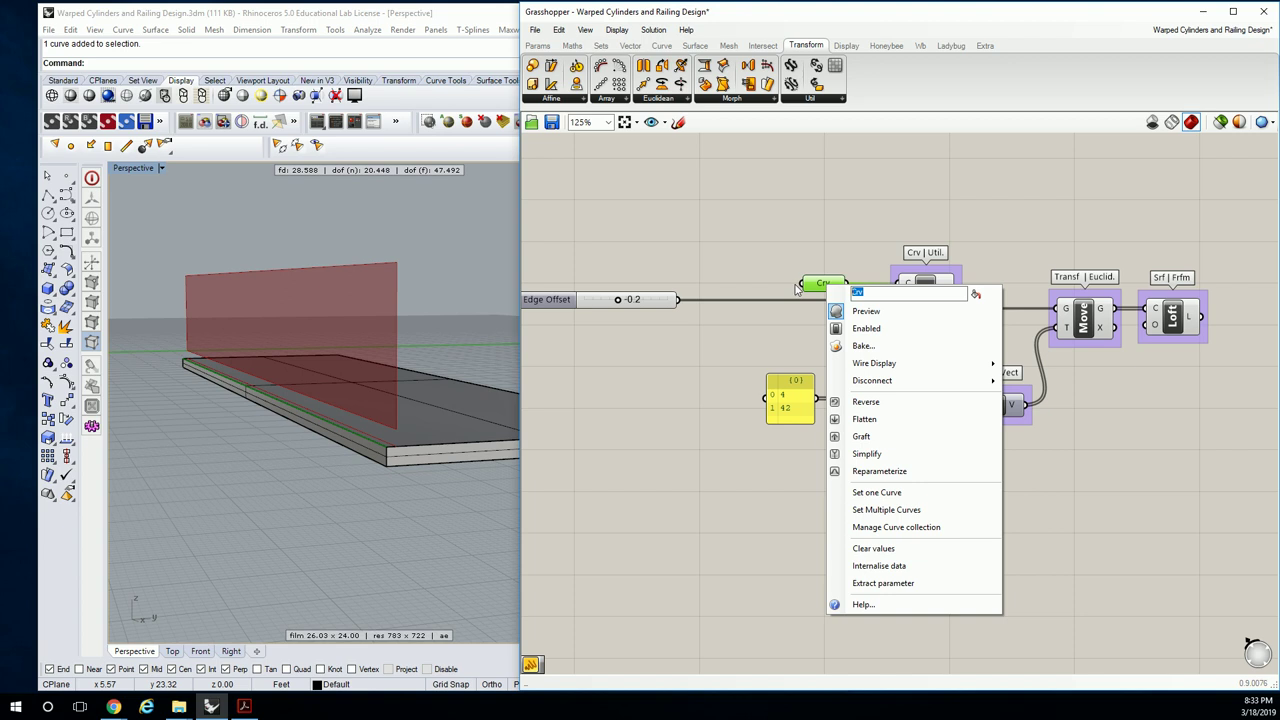
type("Slab Edge")
left_click(795, 262)
left_click_drag(835, 288, 657, 284)
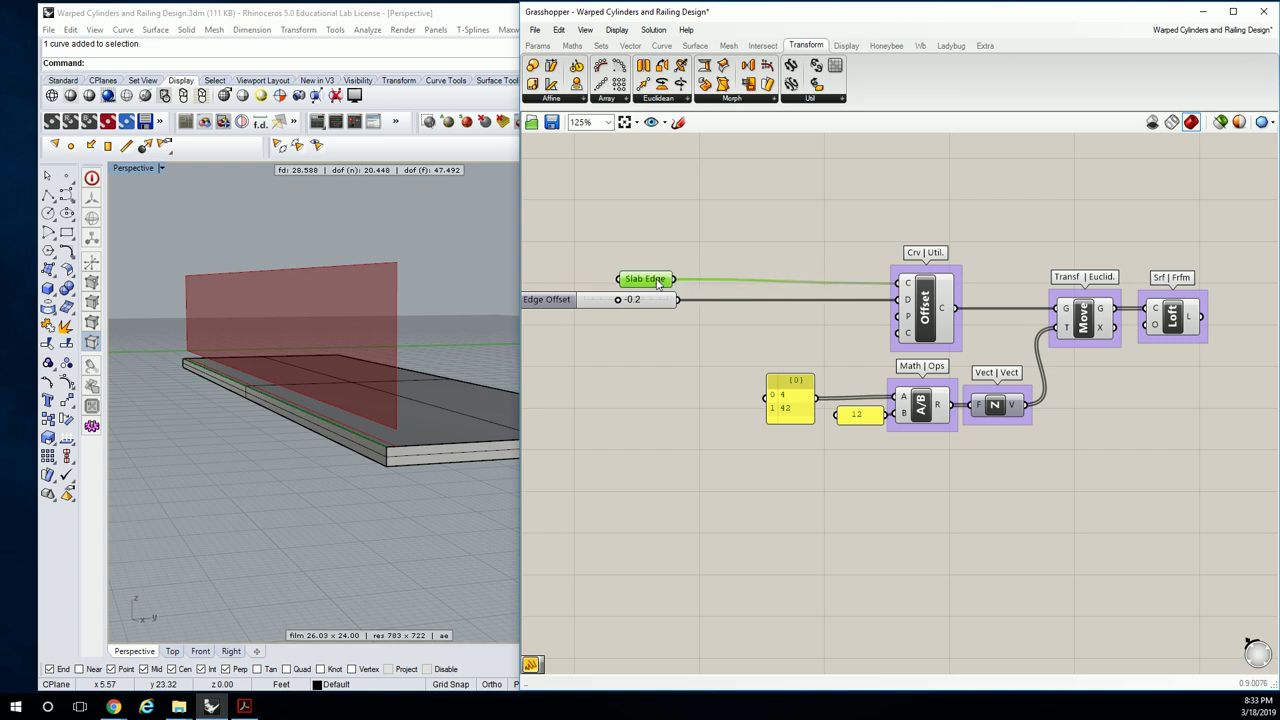
Title the 4 and 42 panel 'Bottom & Top Guard Rail' and move it up and left.
right_click(797, 388)
type("Bottom R")
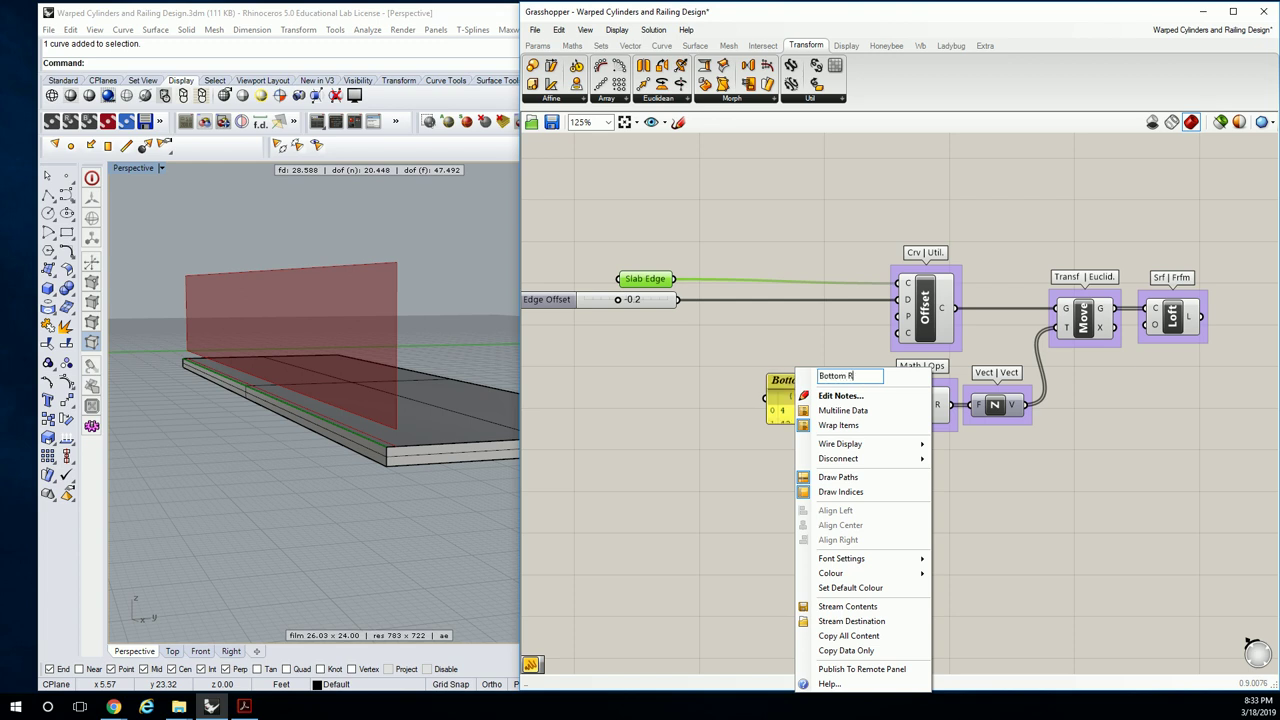
key("BackSpace")
key("BackSpace")
key("BackSpace")
key("BackSpace")
type("& Top Guard Rail")
key("Return")
left_click_drag(795, 391, 730, 420)
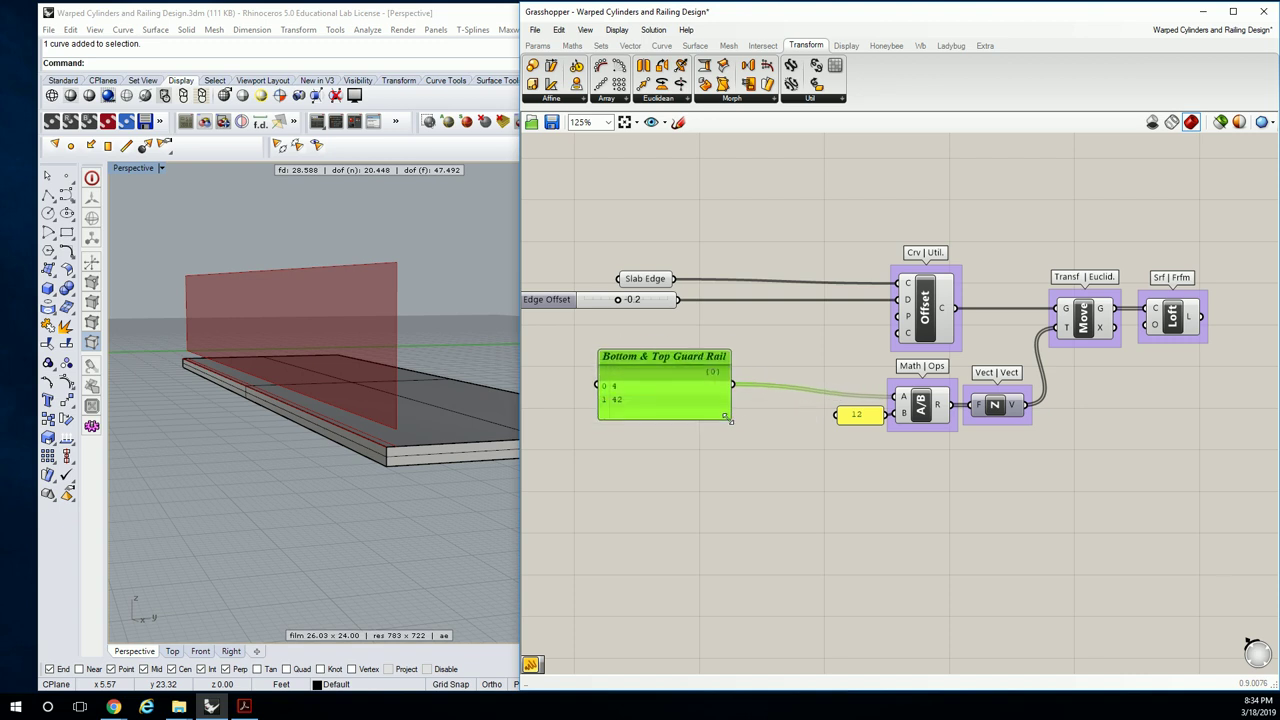
Append 'Heights' to the panel title, resize the panel to fit, and move it left.
right_click(706, 362)
key("ctrl+a")
key("End")
type("Heights")
left_click(818, 346)
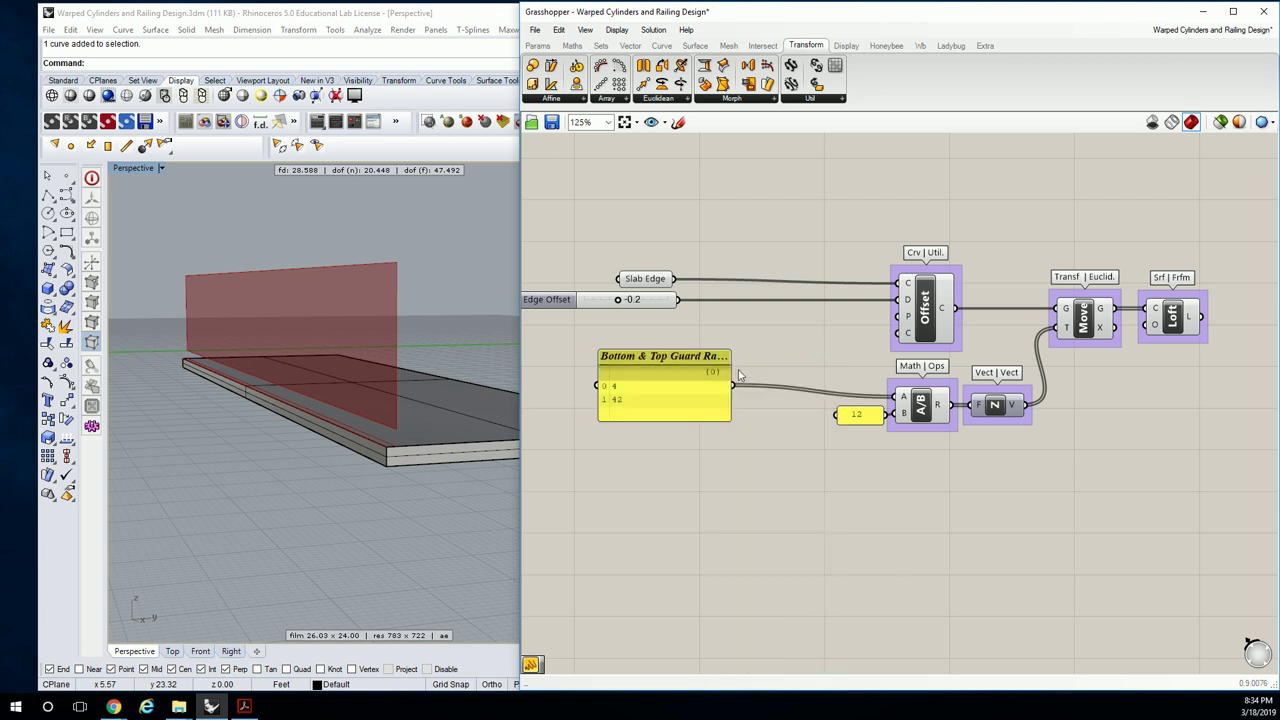
left_click_drag(731, 357, 784, 355)
left_click_drag(706, 421, 706, 411)
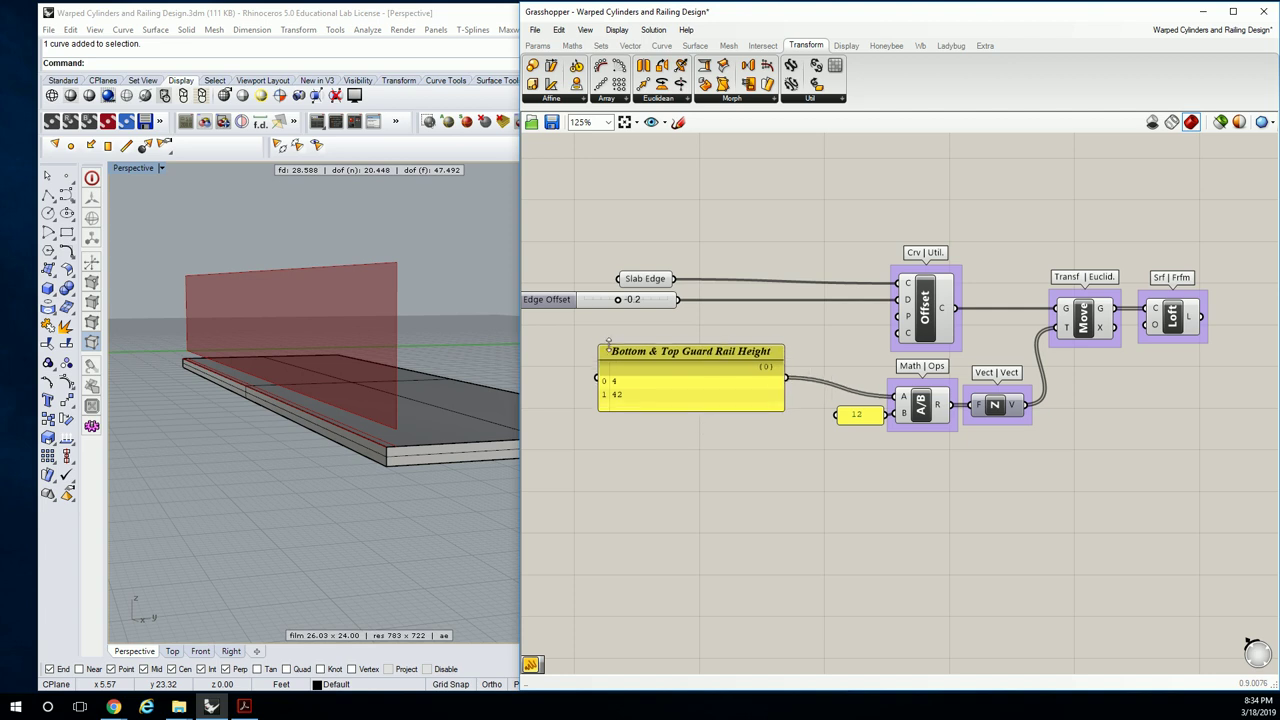
left_click(758, 366)
left_click_drag(758, 366, 891, 364)
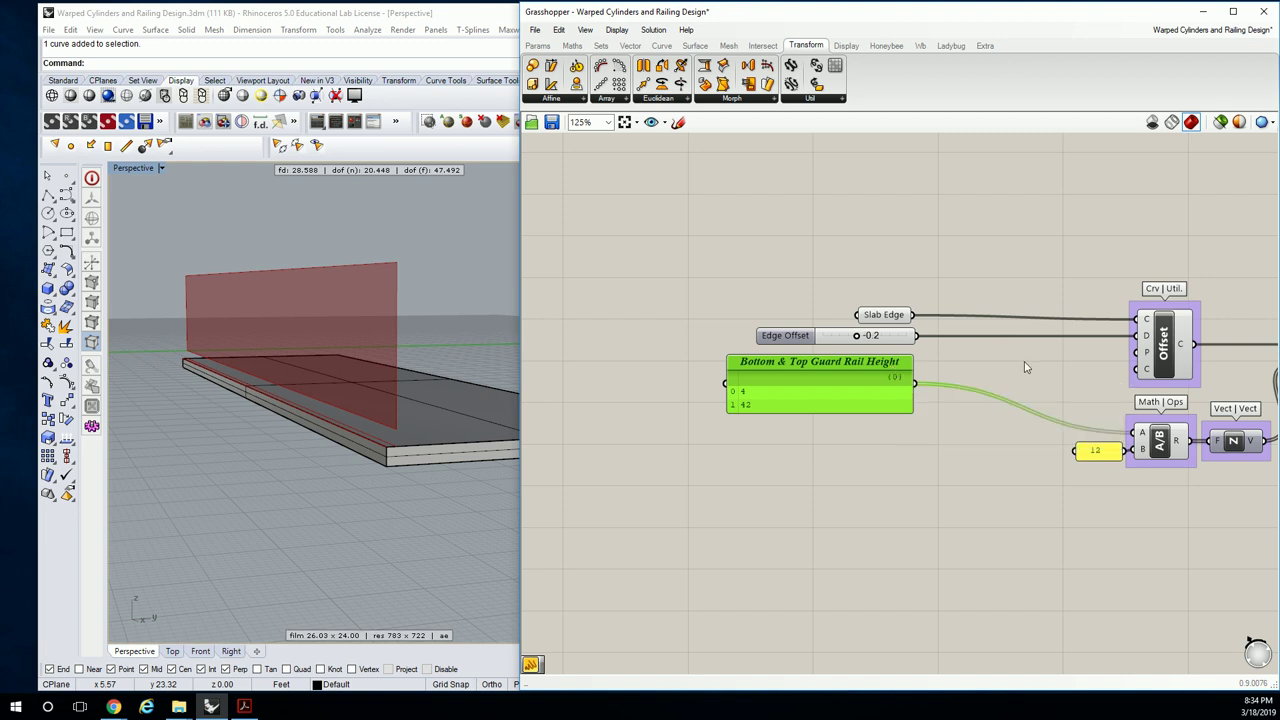
Window-select the Offset, Move, Loft and vector components and shift them slightly left.
right_click_drag(1003, 363, 860, 370)
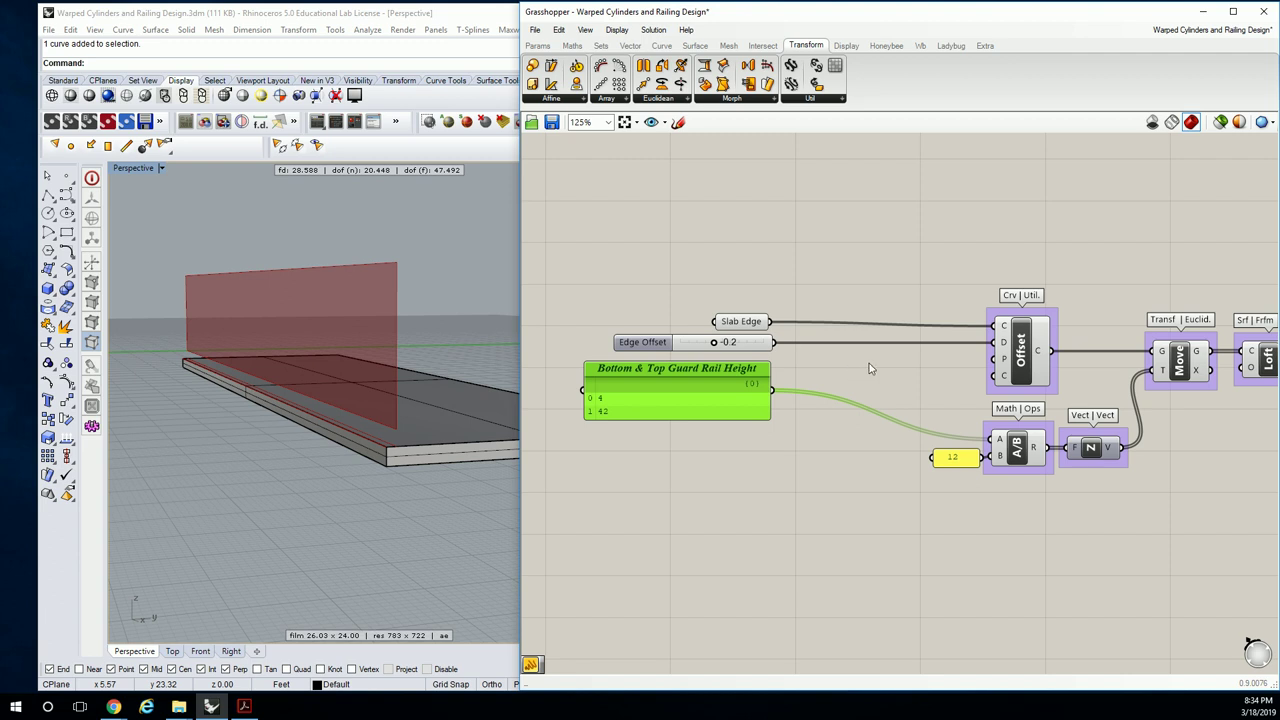
right_click_drag(869, 363, 796, 356)
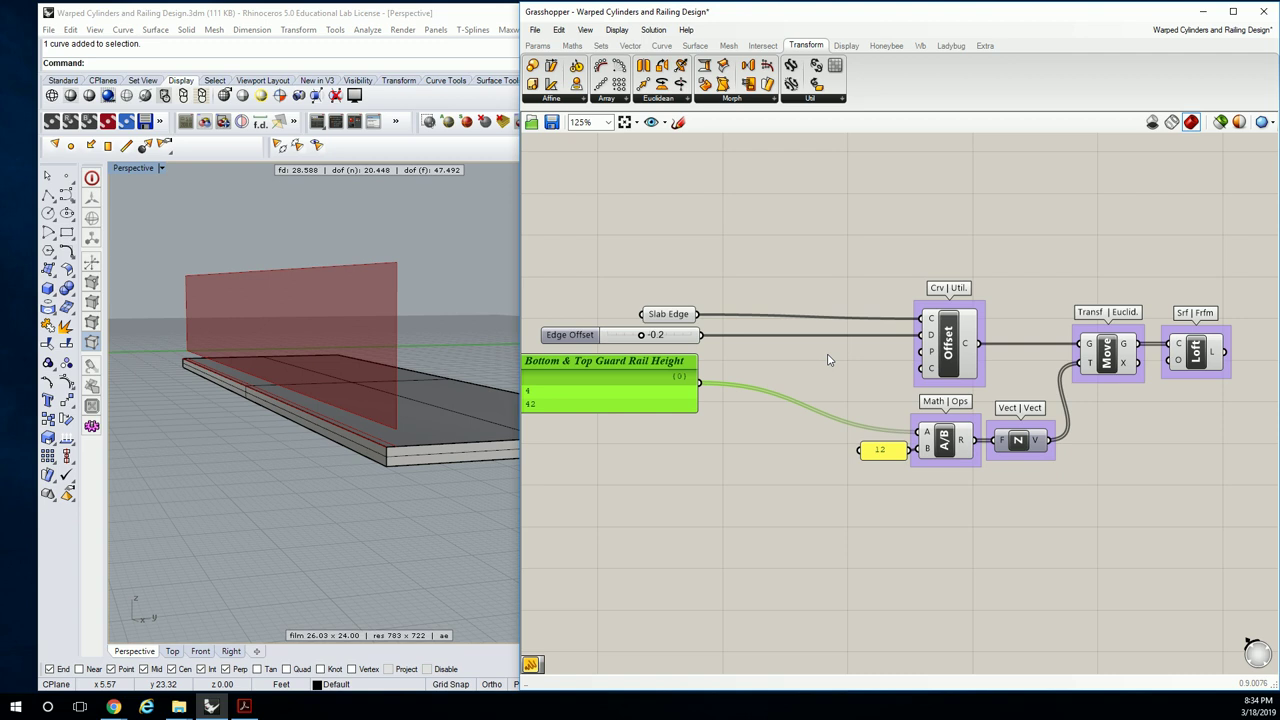
right_click_drag(1204, 258, 1162, 250)
left_click_drag(1232, 260, 800, 508)
left_click_drag(884, 405, 848, 404)
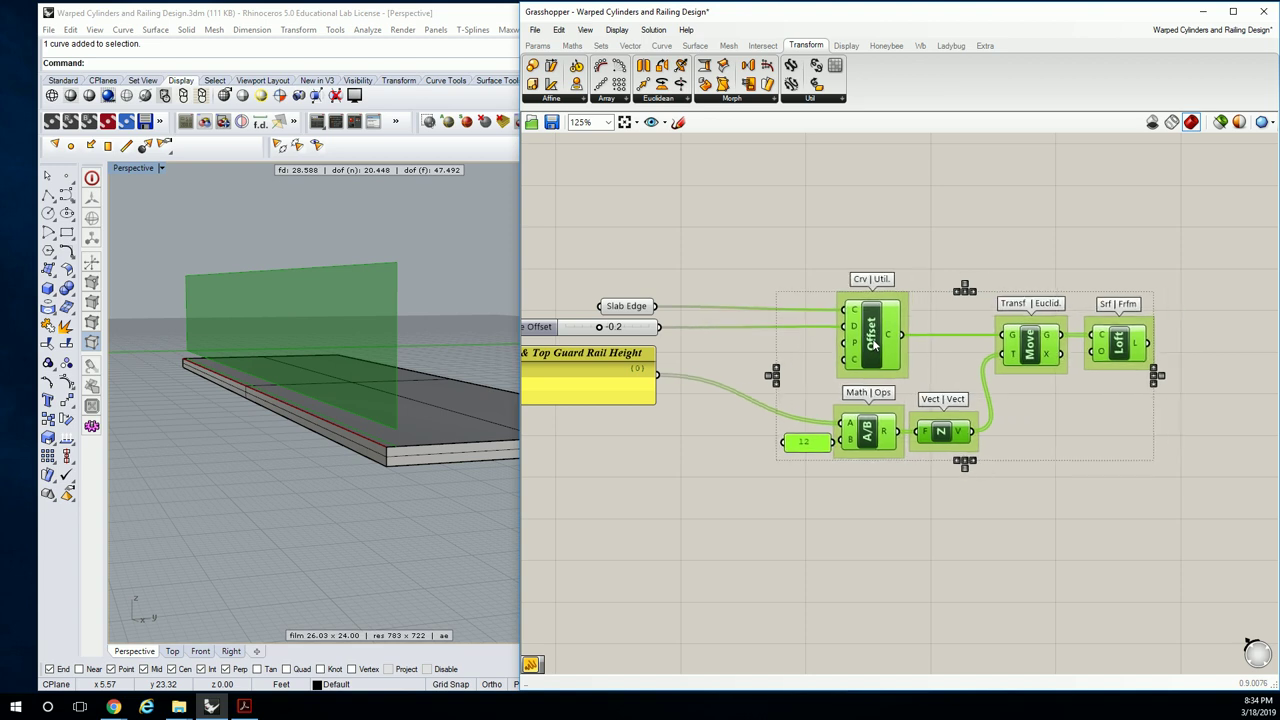
left_click(720, 224)
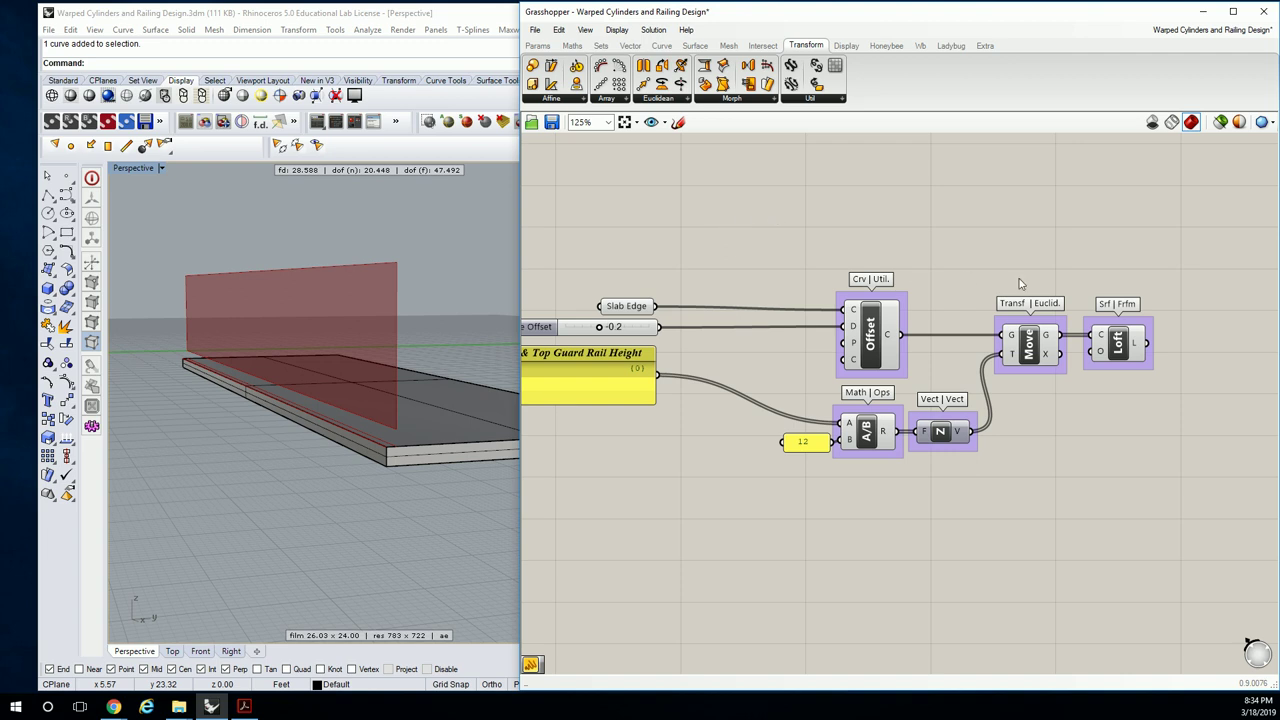
Pan to the definition's right end to open empty canvas beside Loft.
right_click_drag(1134, 341, 1022, 330)
left_click(1022, 330)
left_click(977, 246)
right_click_drag(977, 246, 920, 288)
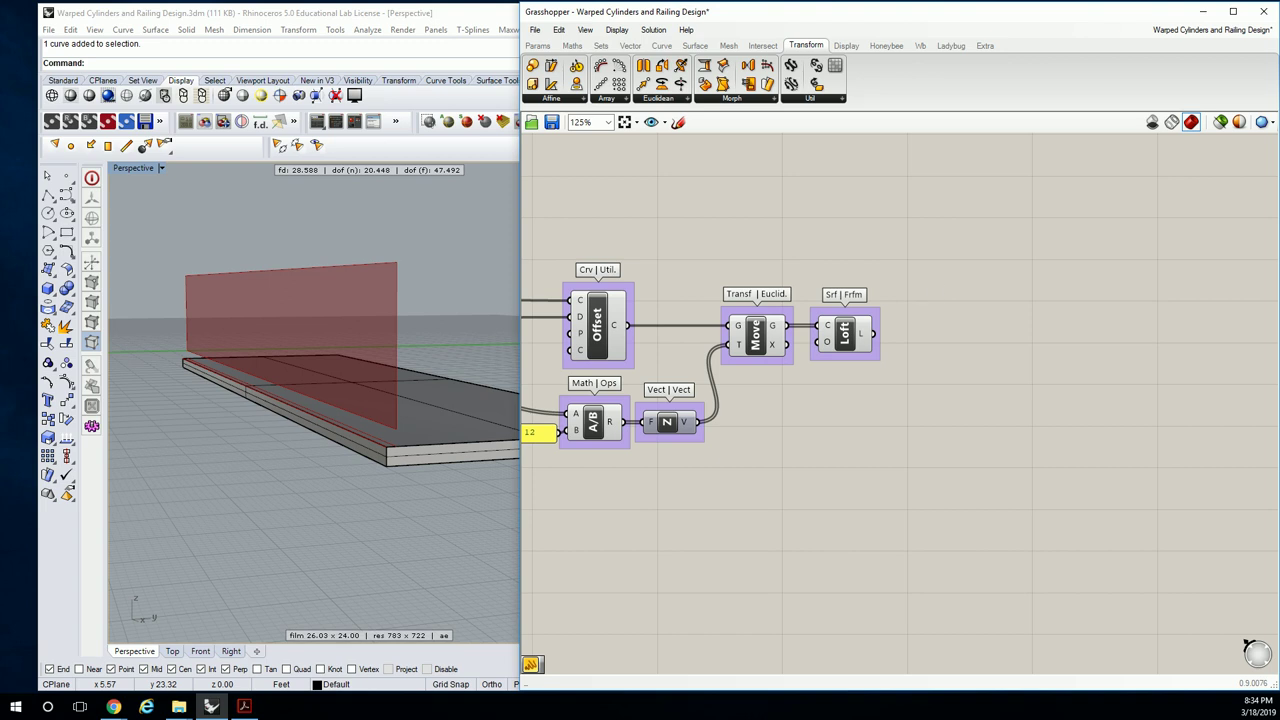
key("alt+Tab")
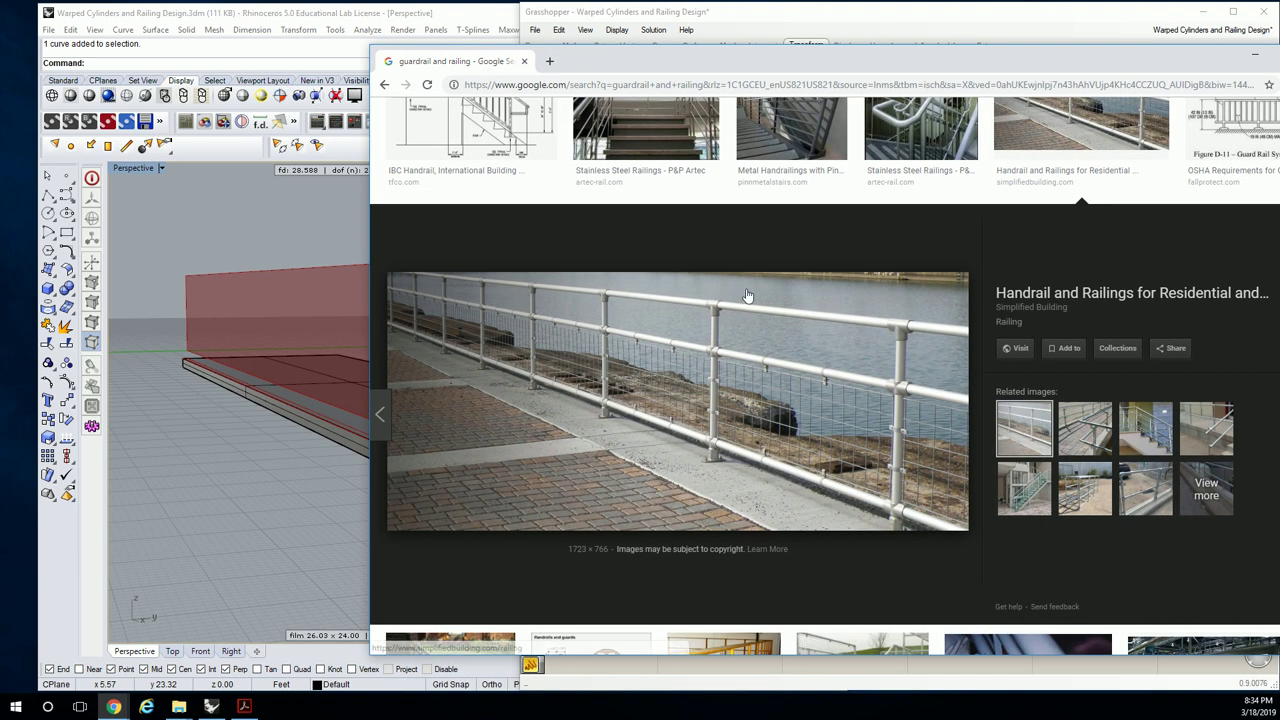
key("alt+Tab")
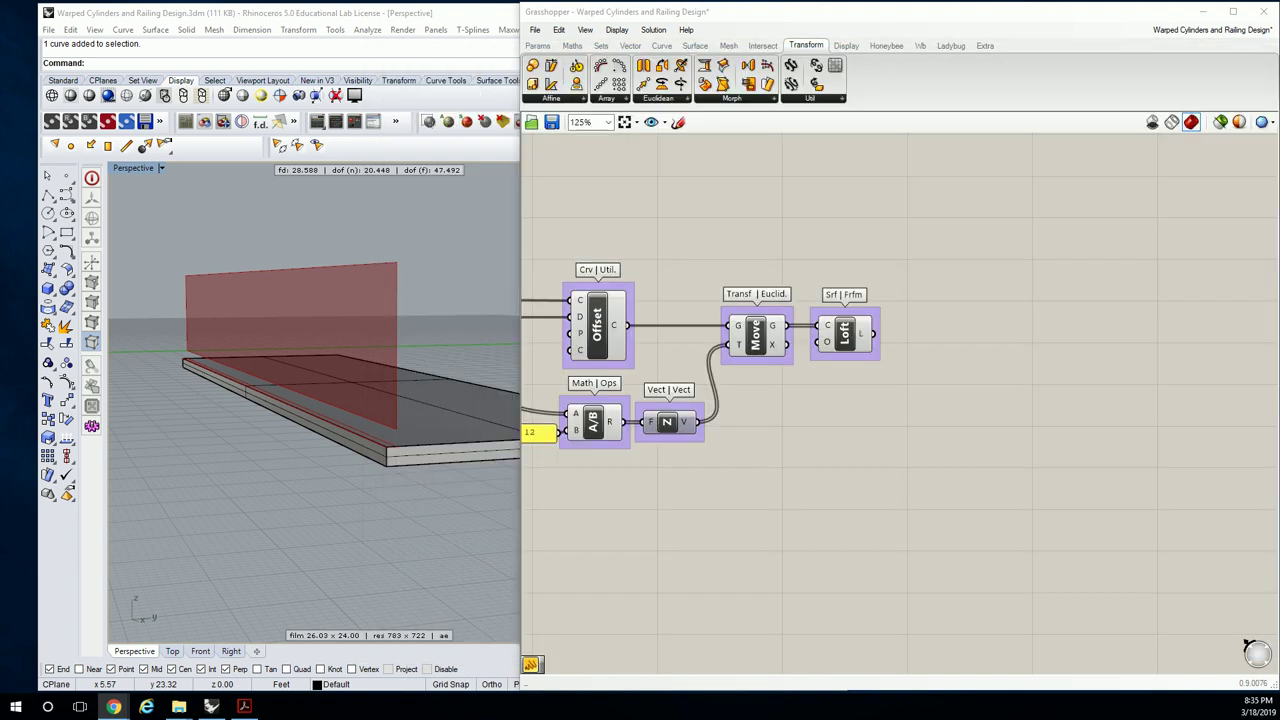
Place a Divide Domain² component from the Maths domain components.
left_click(949, 239)
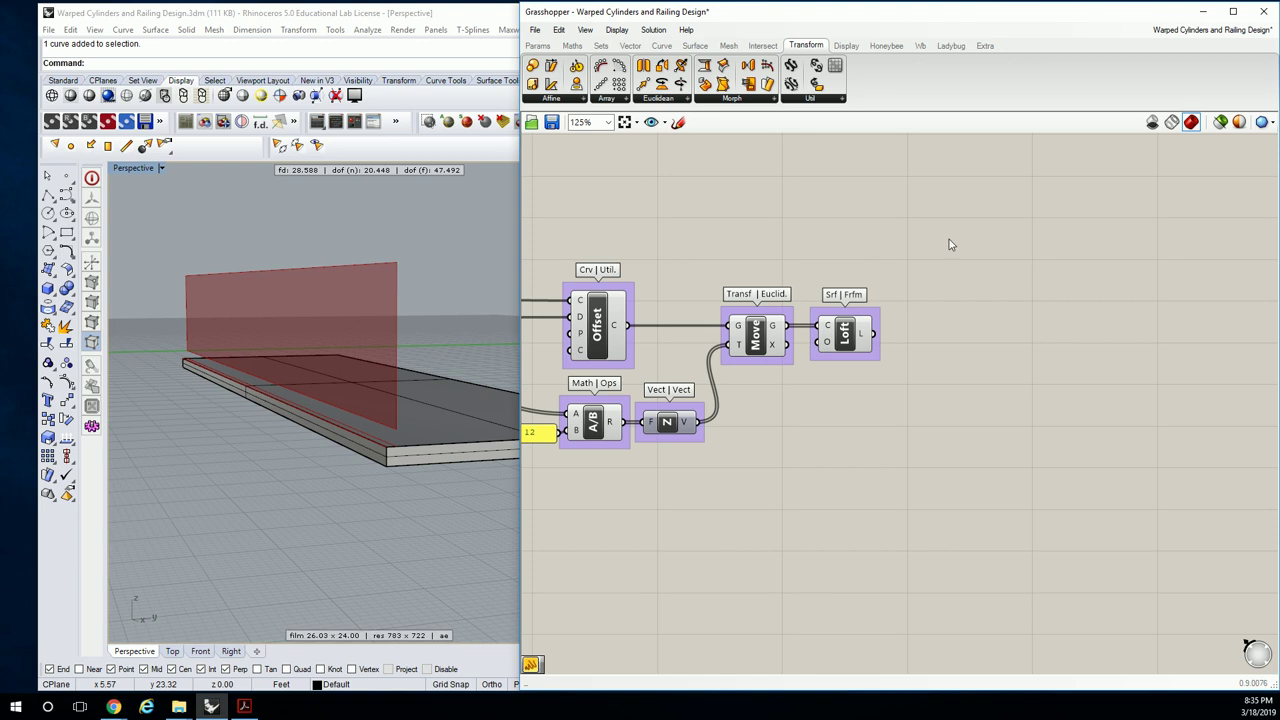
left_click(572, 46)
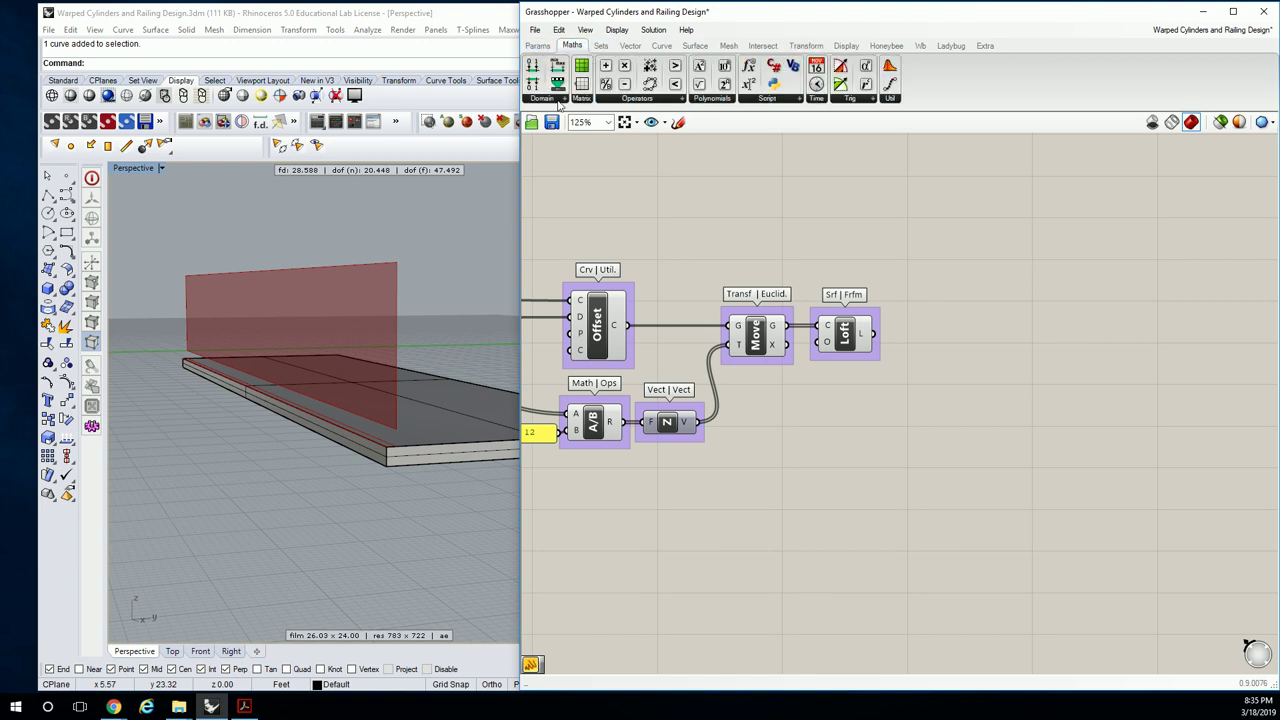
left_click(558, 99)
left_click(545, 366)
left_click(973, 390)
left_click_drag(973, 390, 962, 404)
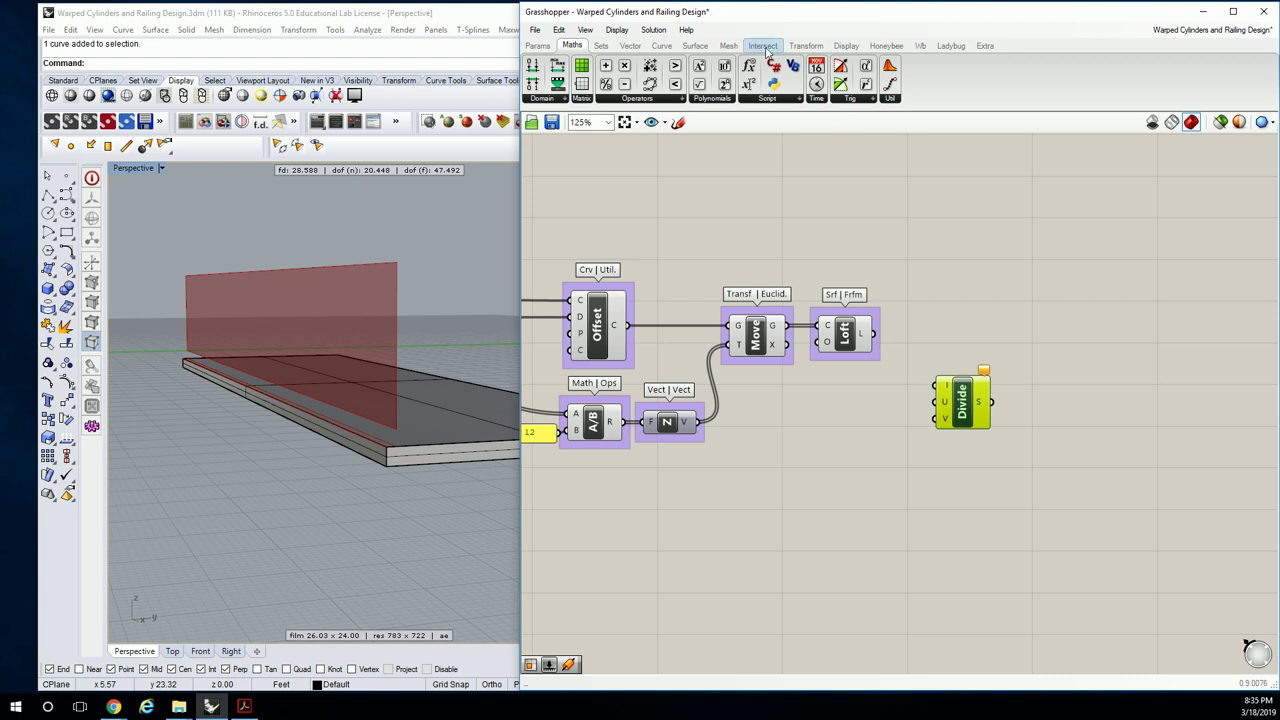
Add an Isotrim (SubSrf) component and wire the loft surface and divided domain into it.
left_click(704, 47)
left_click(815, 98)
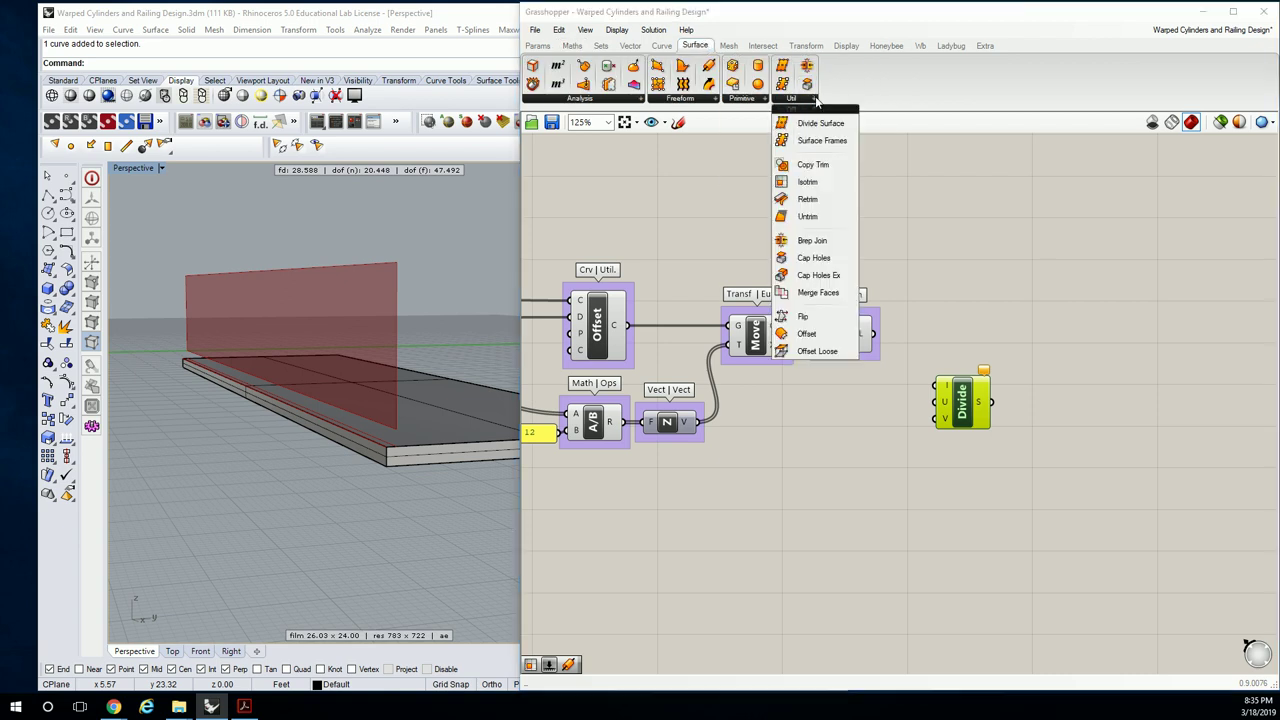
left_click(807, 182)
left_click(1058, 345)
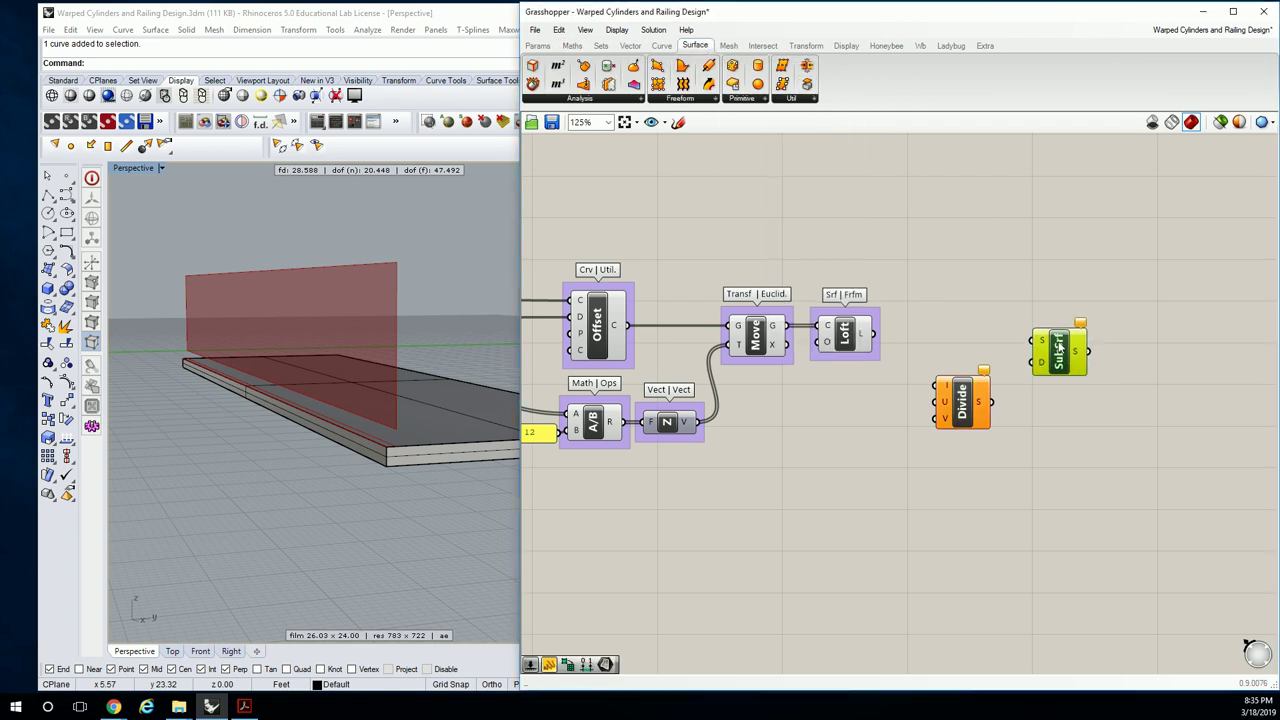
left_click_drag(875, 333, 1034, 341)
left_click_drag(991, 402, 953, 407)
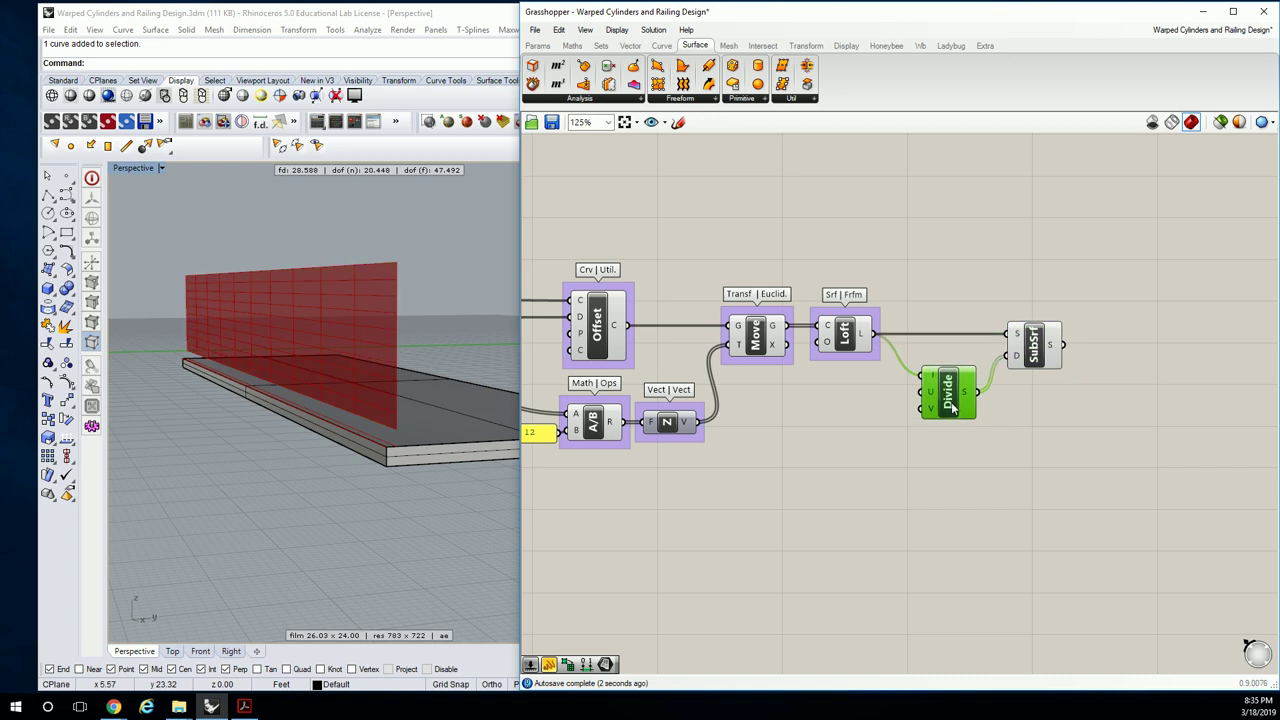
right_click_drag(540, 424, 444, 418)
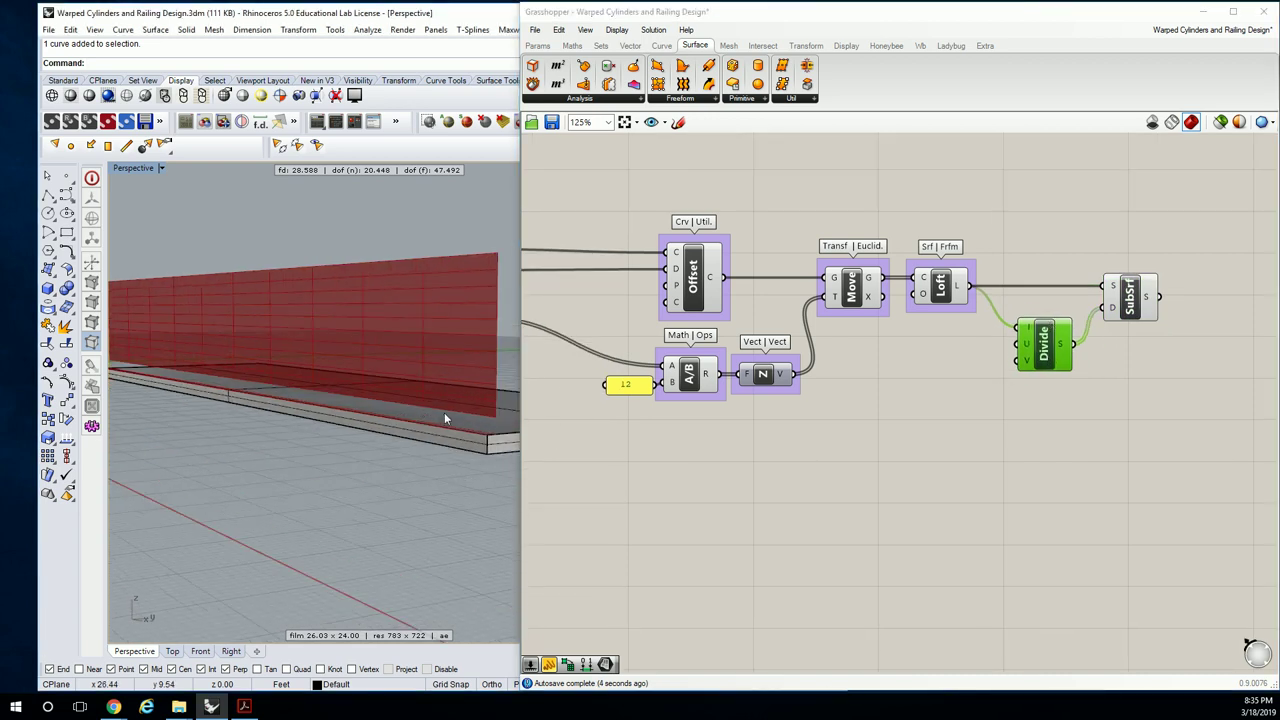
scroll(445, 418, "down", 3)
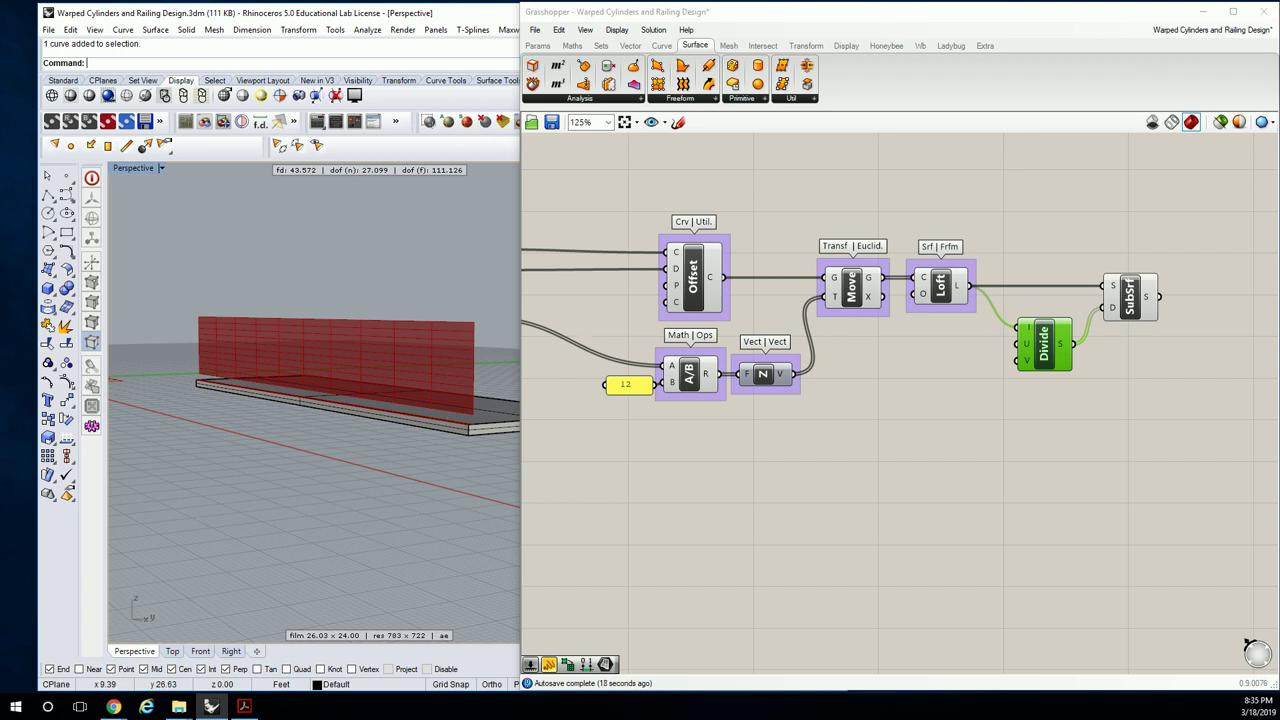
key("super+shift+Left")
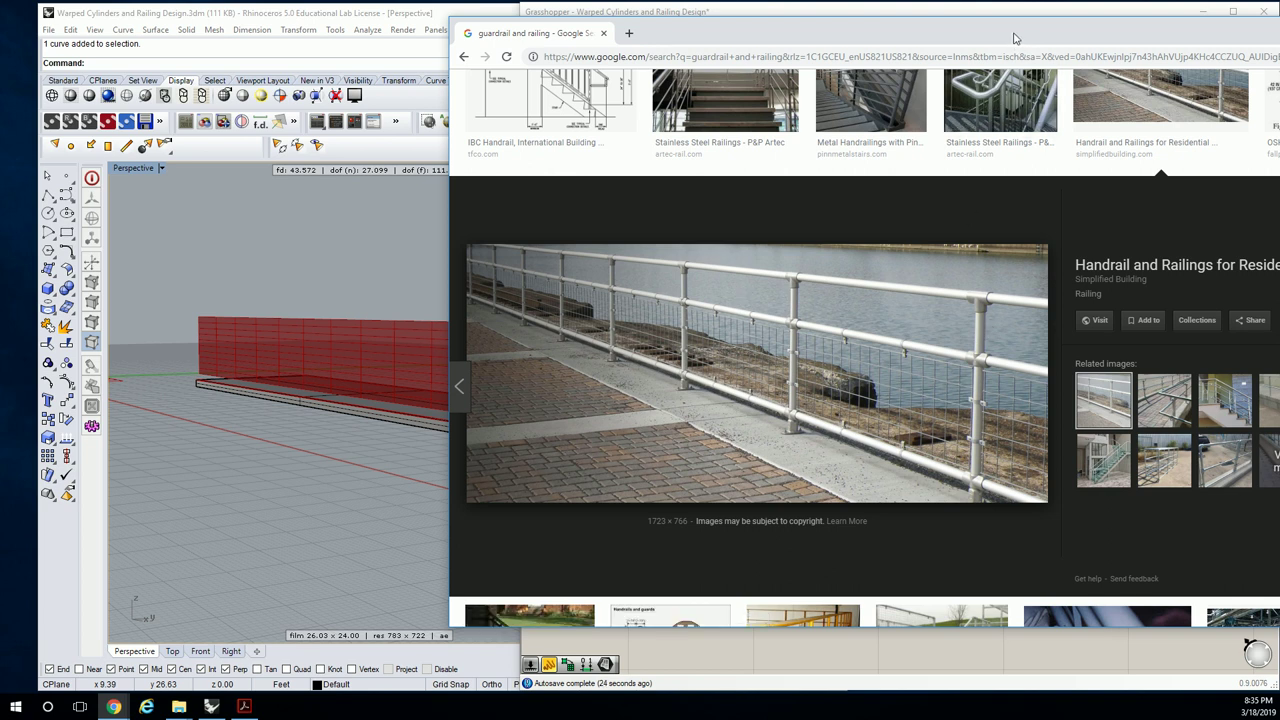
key("super+shift+Right")
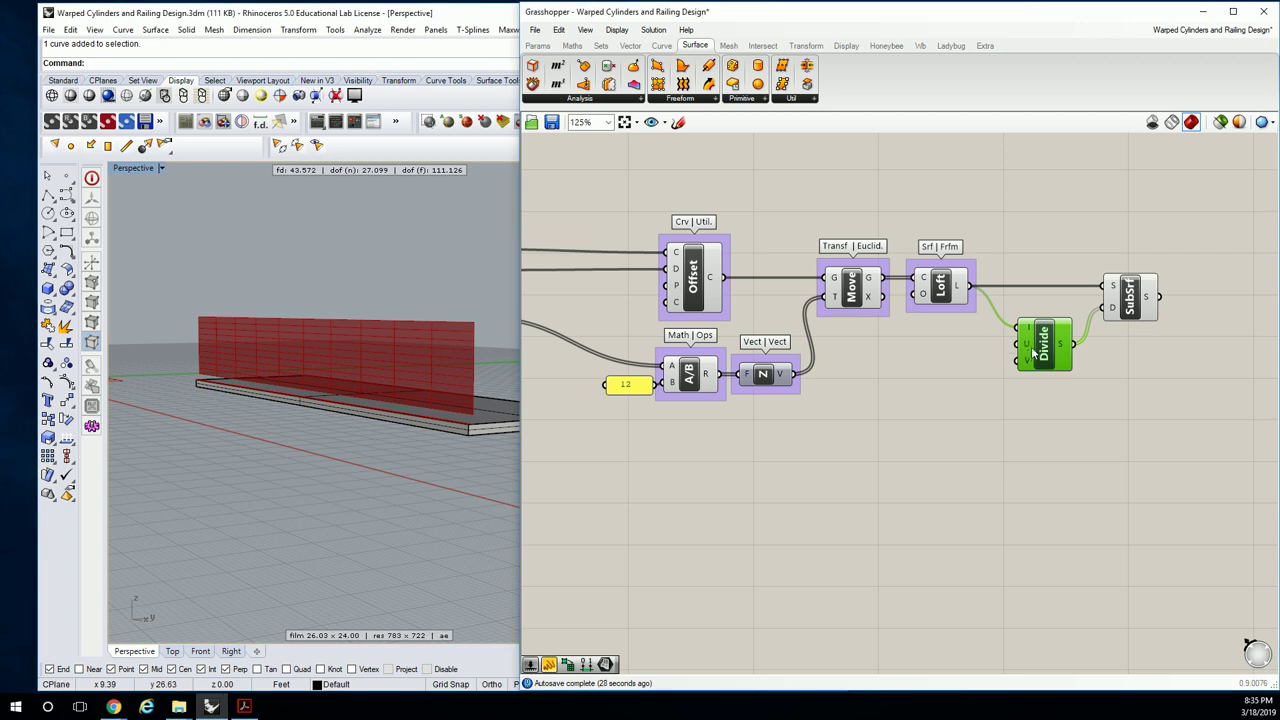
left_click_drag(1038, 348, 1035, 360)
Create a 1<10 number slider wired into Divide's U Count and place it beside Divide.
double_click(980, 354)
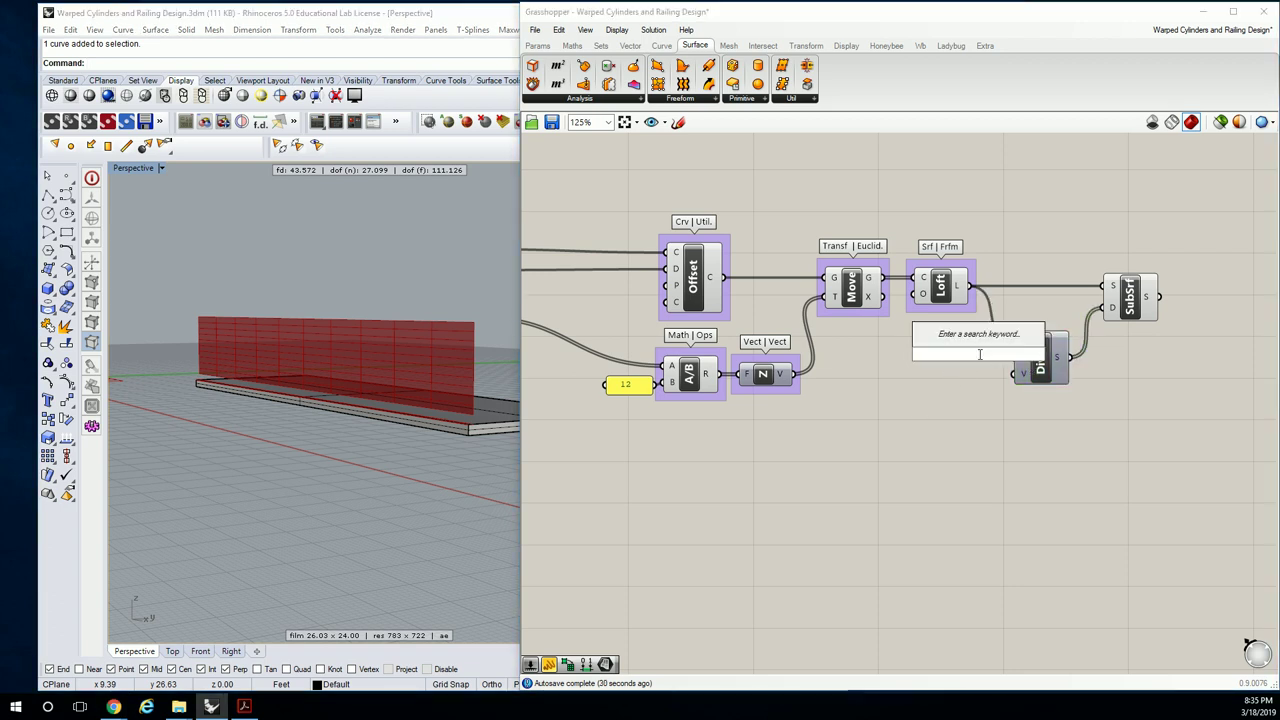
type("0<")
key("BackSpace")
key("BackSpace")
type("1")
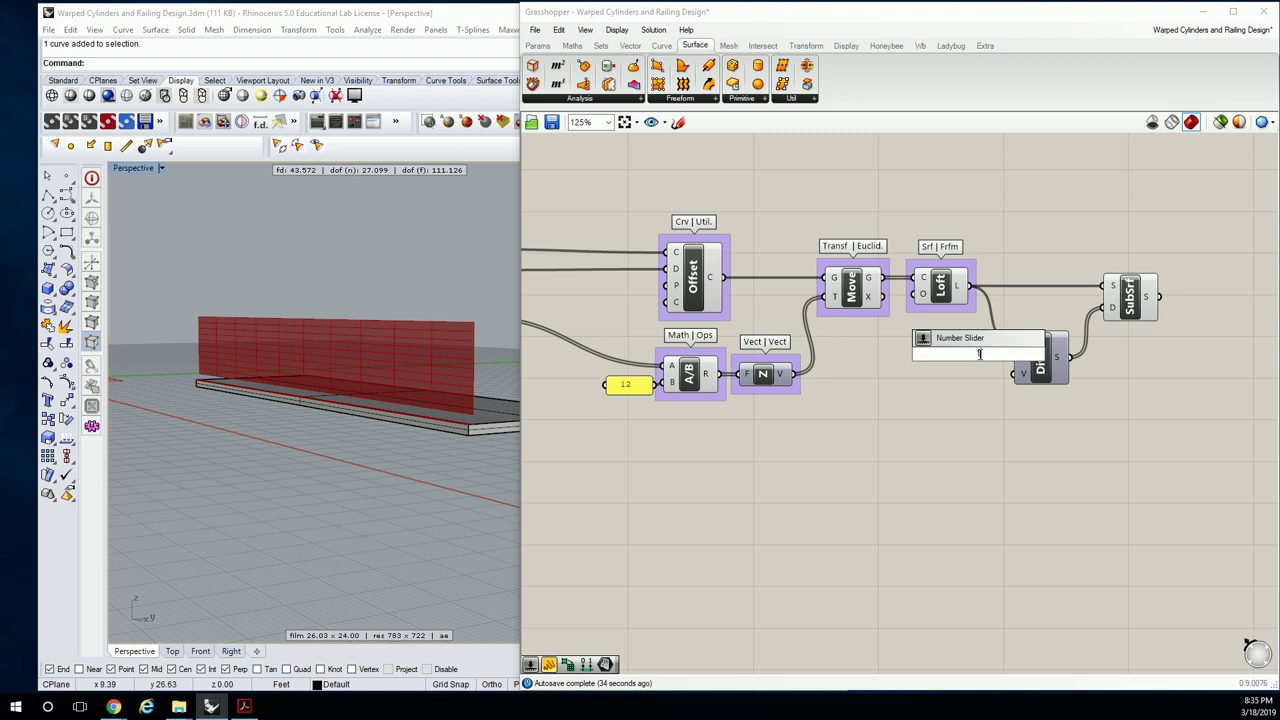
type("<10")
key("Return")
left_click_drag(943, 361, 1019, 374)
Set the V Count slider to 5 and view the wall split into vertical panels.
left_click_drag(917, 387, 929, 387)
right_click_drag(449, 374, 417, 365)
scroll(417, 365, "down", 3)
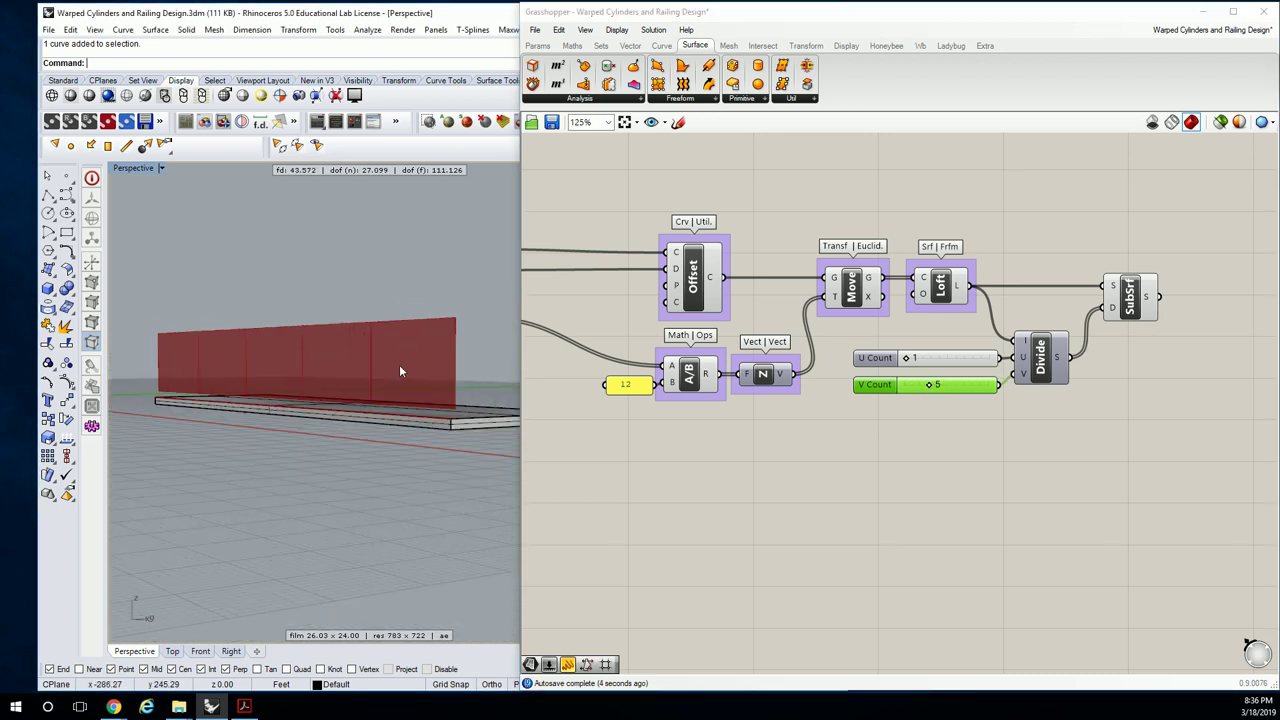
right_click_drag(331, 357, 328, 383)
Select Divide, SubSrf and both count sliders together and copy-paste the group.
left_click(974, 467)
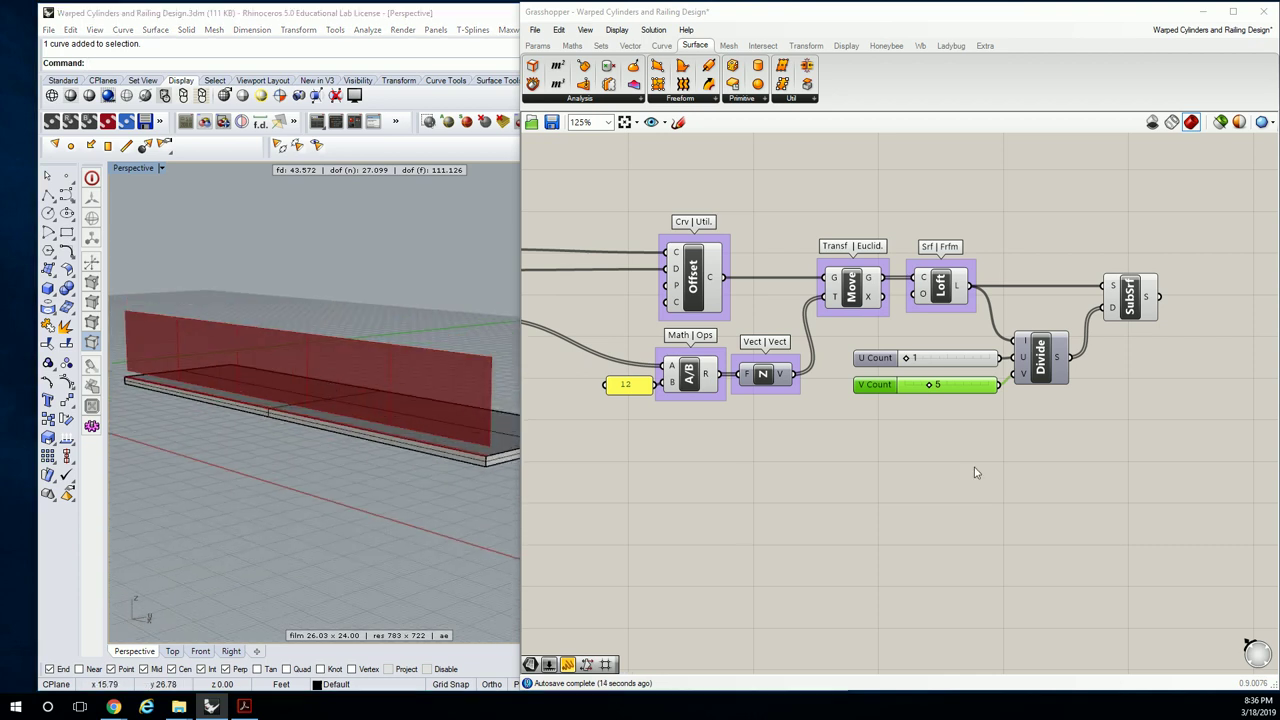
left_click_drag(1040, 357, 1047, 357)
left_click_drag(1129, 300, 1139, 302)
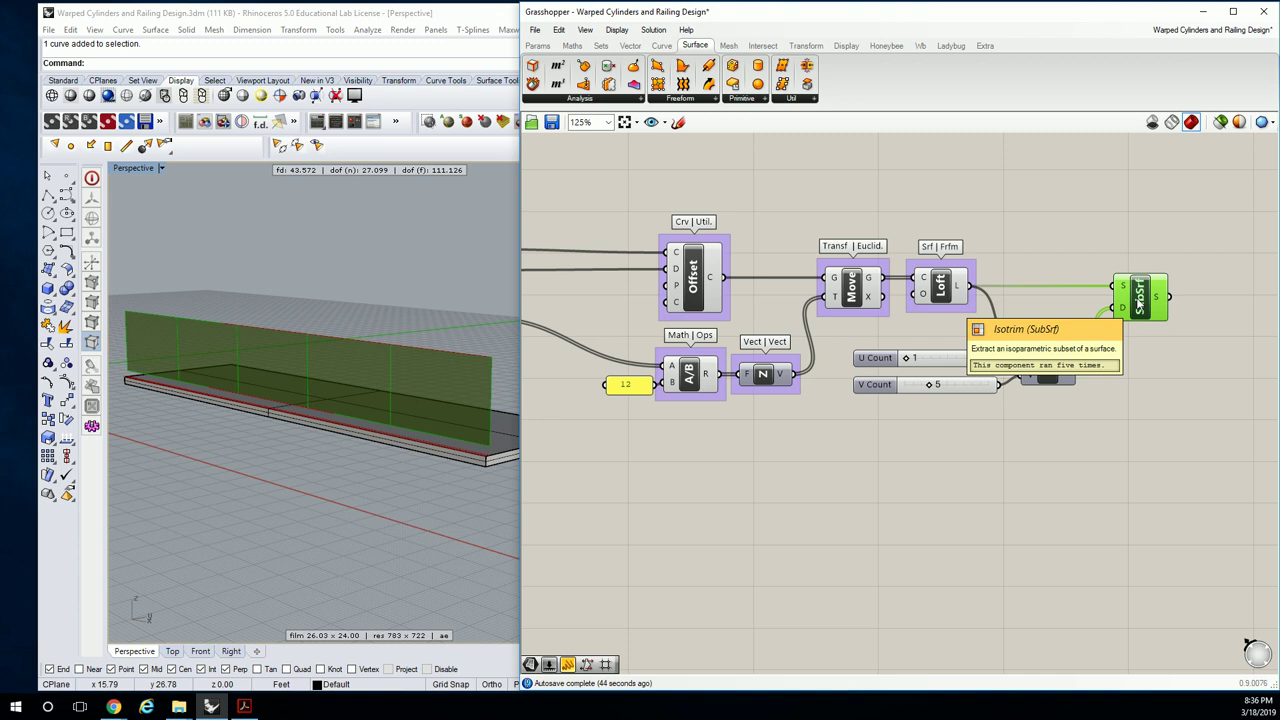
left_click(1180, 212)
left_click_drag(1205, 262, 1018, 408)
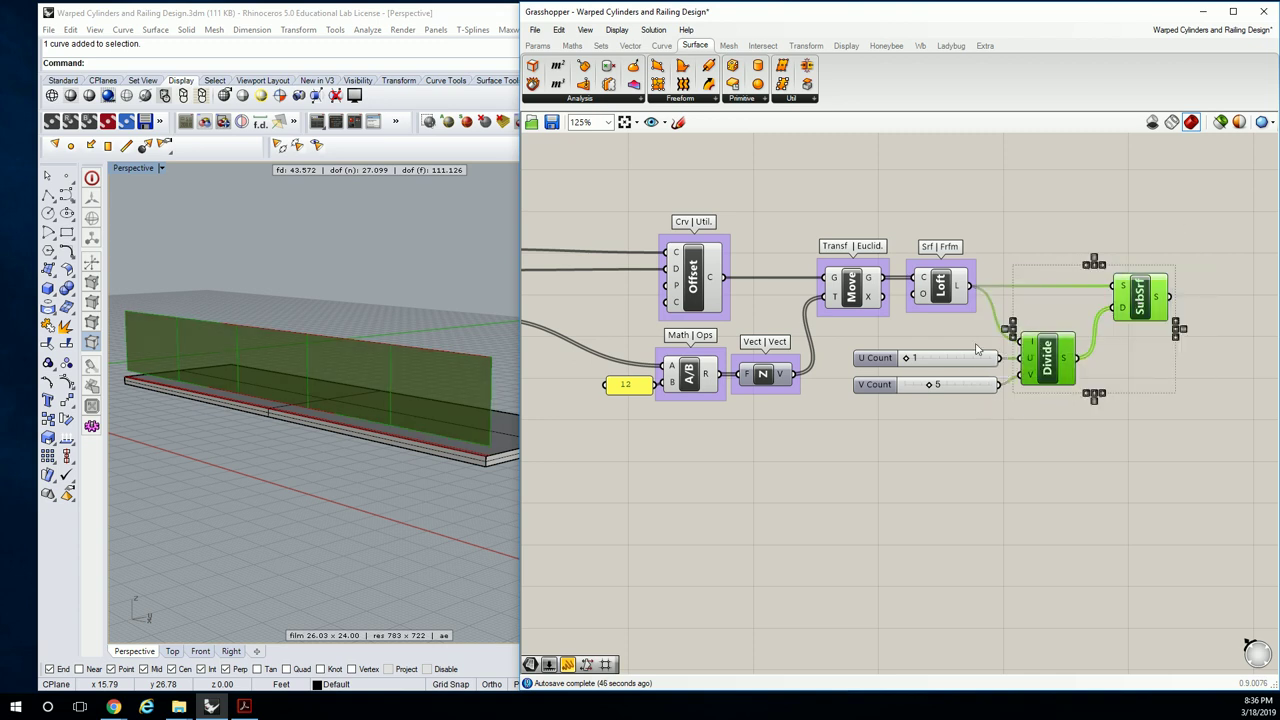
left_click_drag(977, 349, 919, 404, "shift")
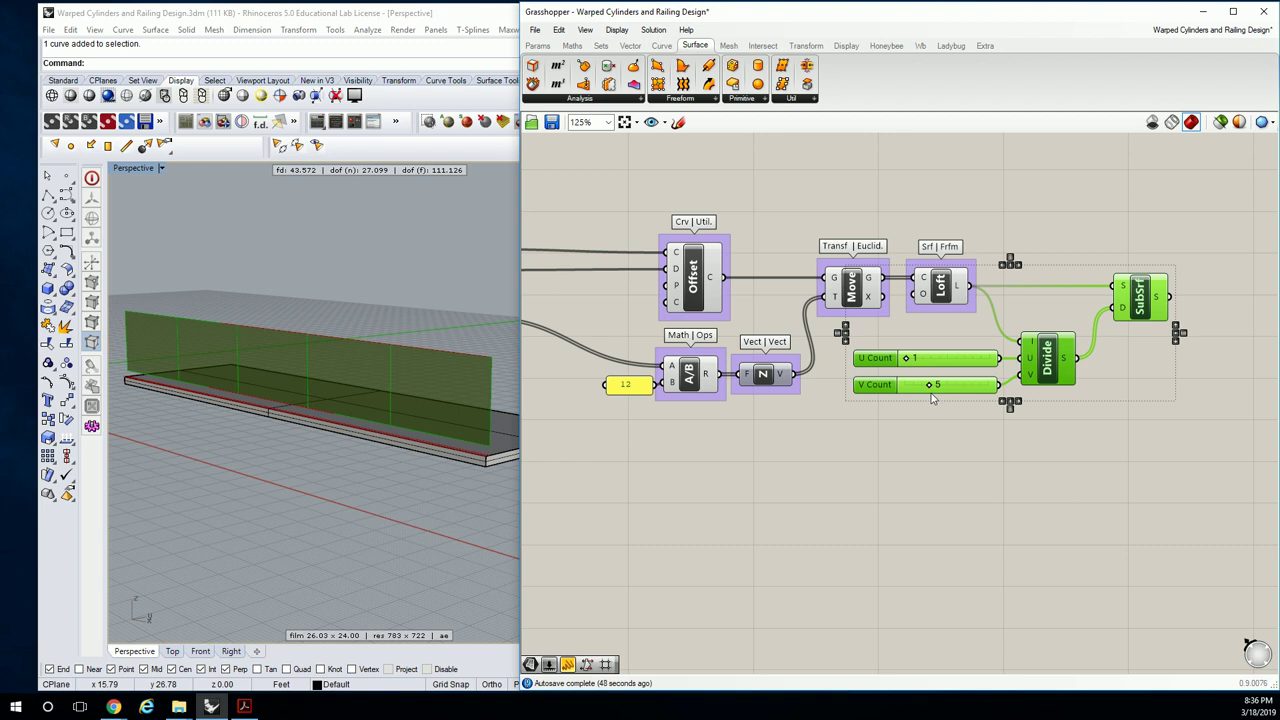
key("ctrl+c")
key("ctrl+v")
Undo the overlapping duplicates and discard an extra pasted SubSrf.
left_click_drag(1058, 358, 1061, 485)
left_click(1085, 368)
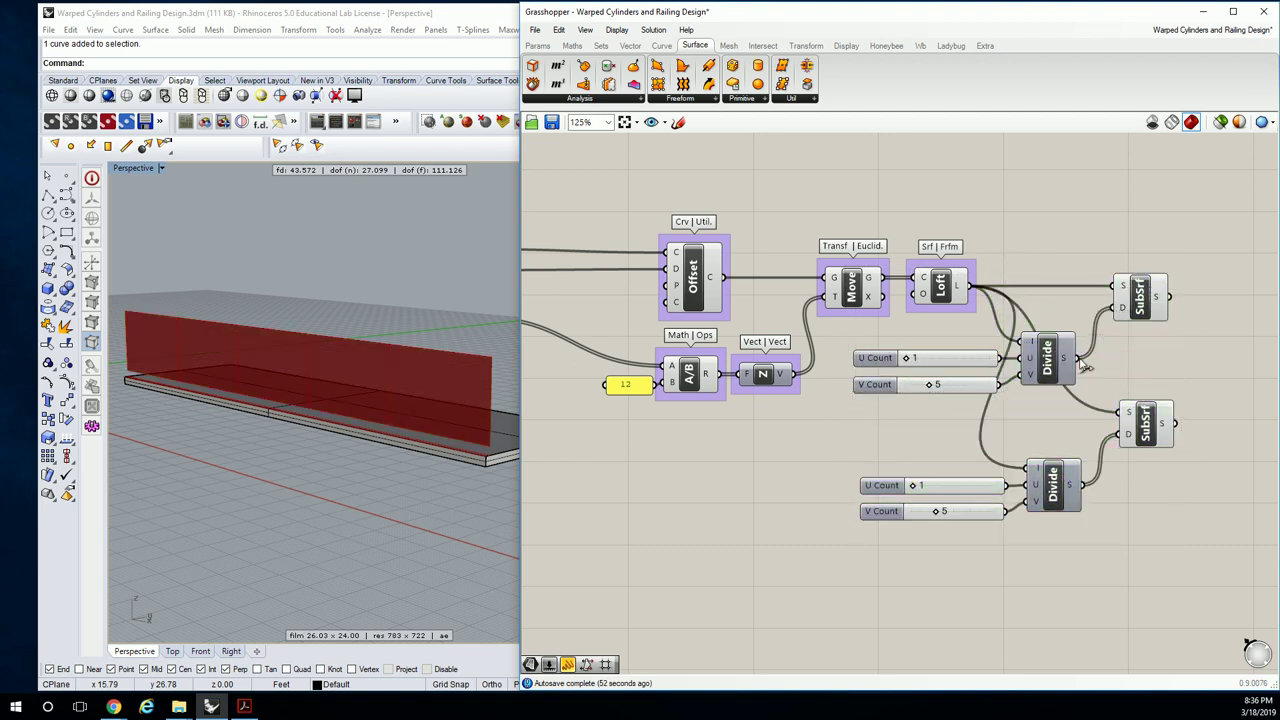
key("ctrl+z")
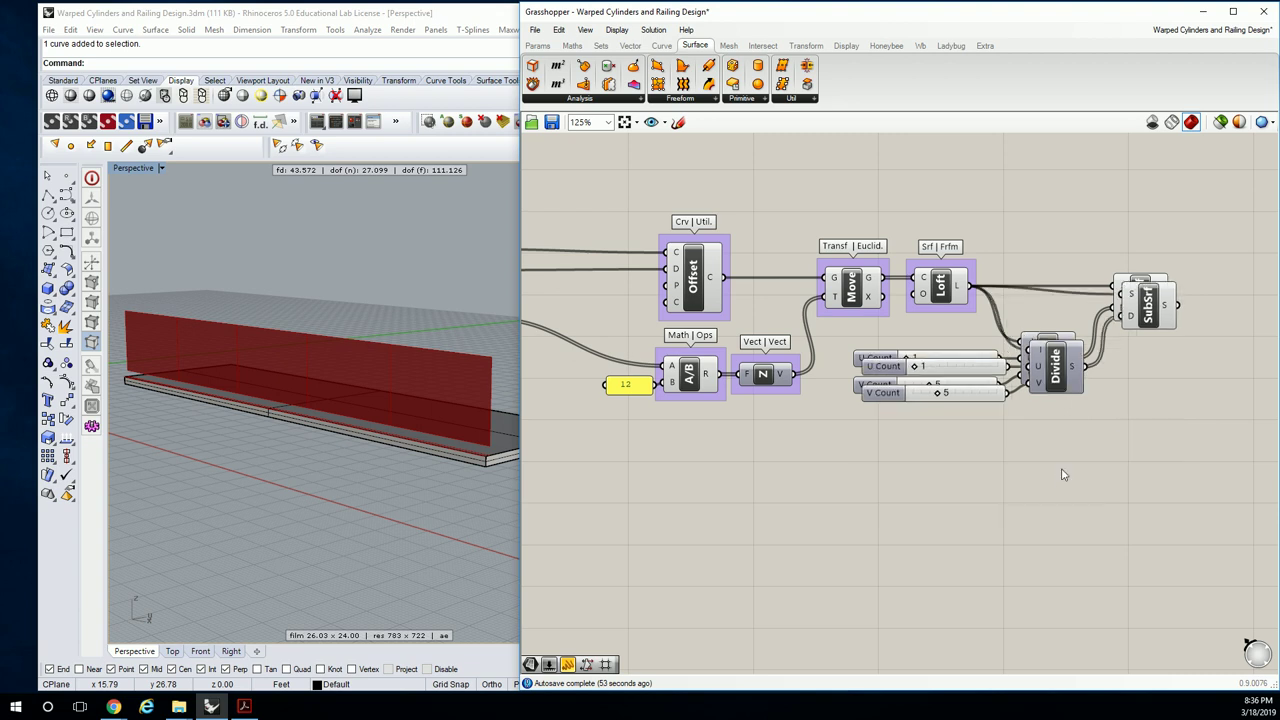
key("ctrl+z")
left_click(1141, 305)
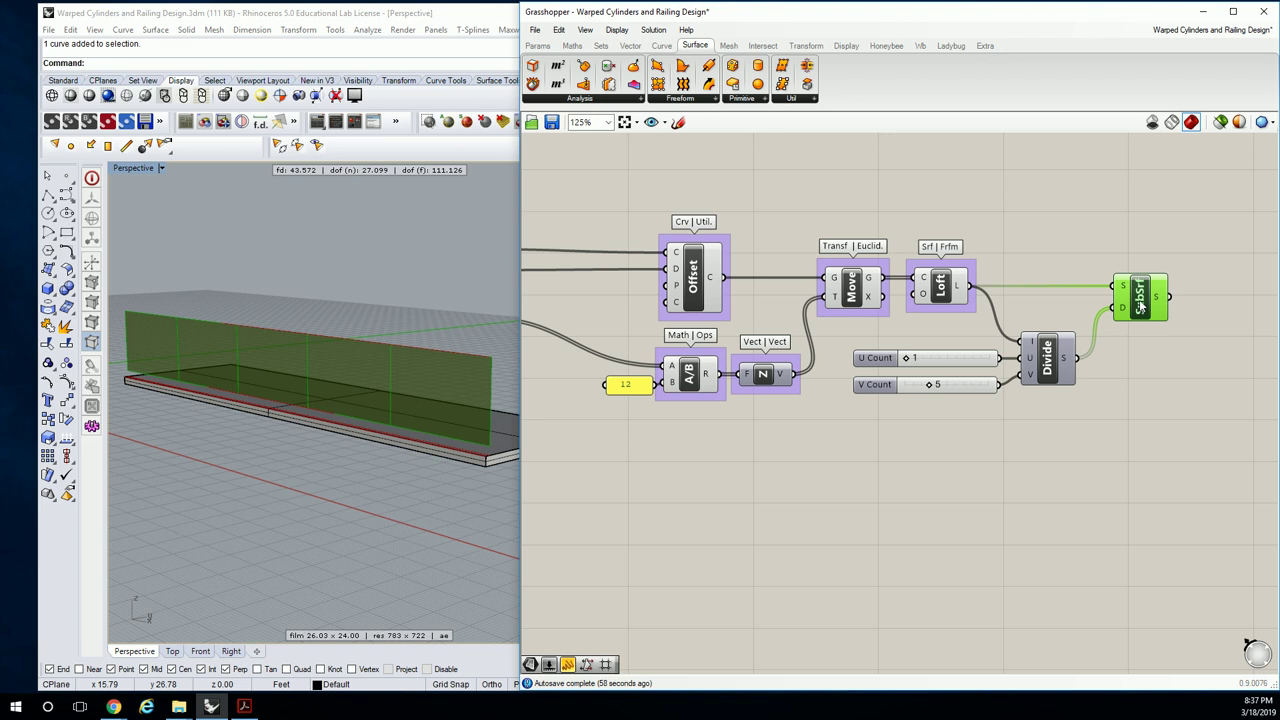
key("ctrl+c")
key("ctrl+v")
key("Delete")
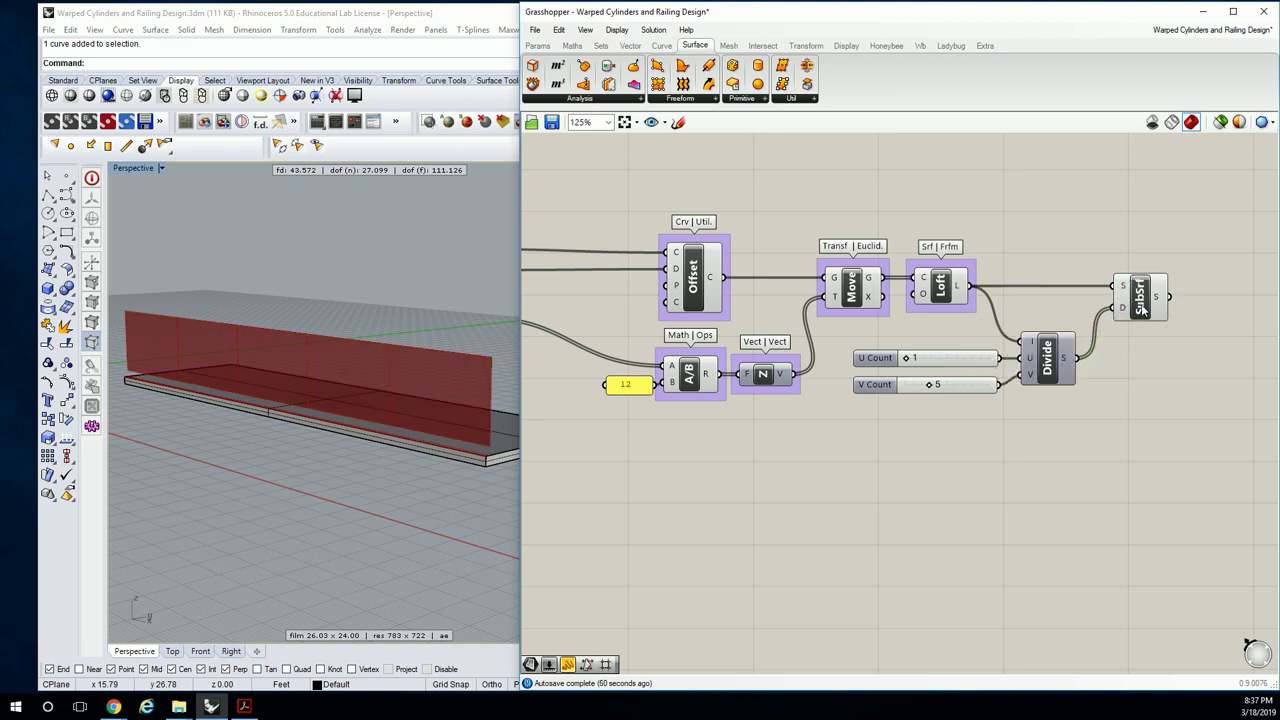
Duplicate the sliders, Divide and SubSrf group to the right and feed it the first SubSrf's output.
right_click_drag(993, 230, 1018, 237)
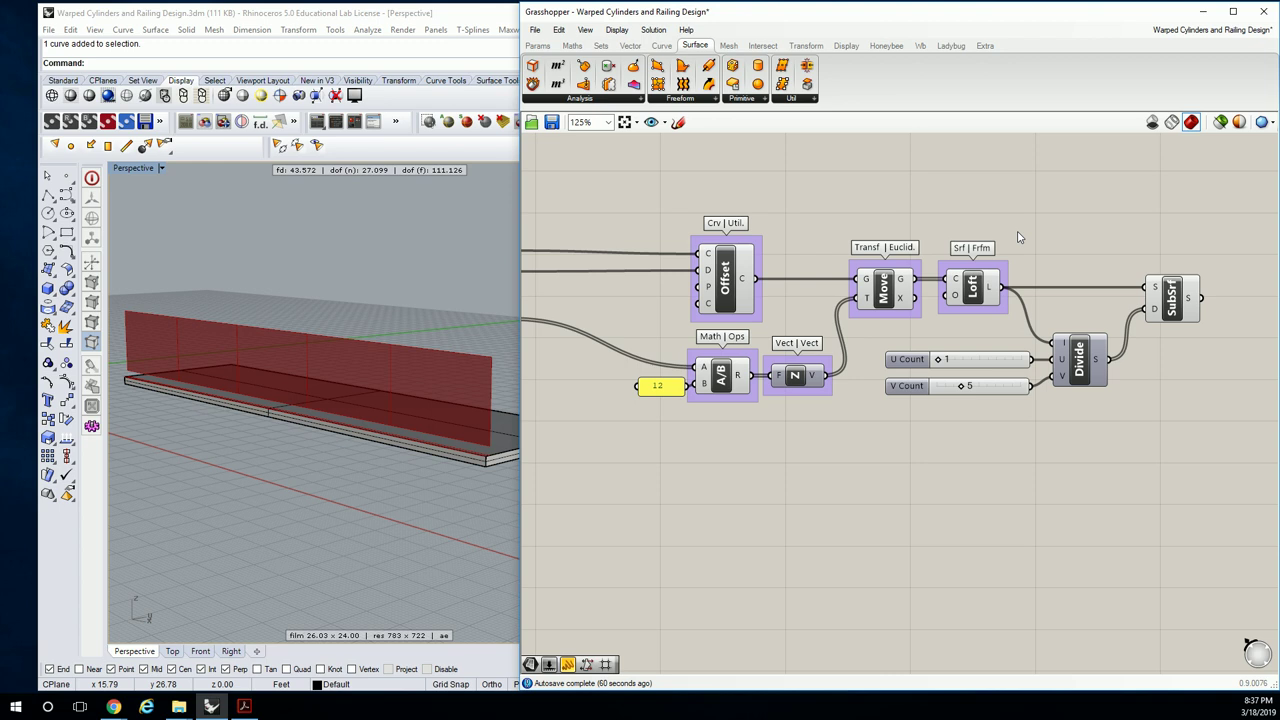
right_click_drag(1140, 270, 1000, 286)
left_click(968, 298)
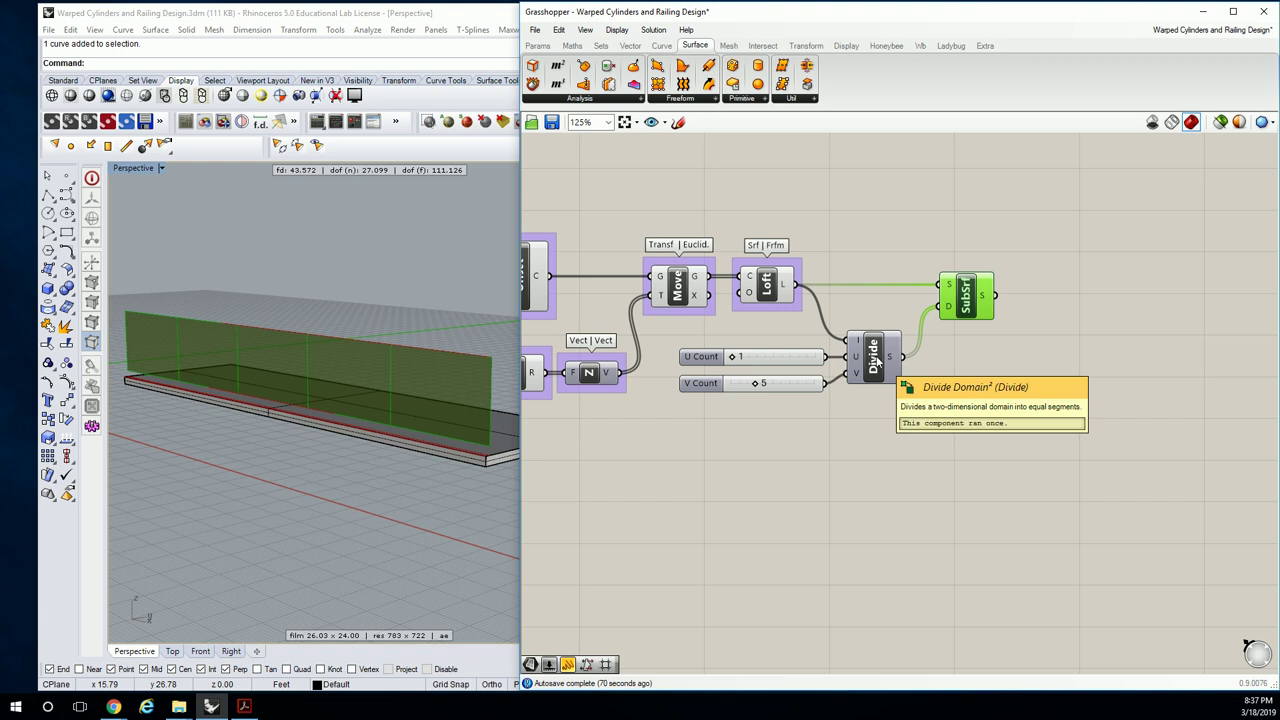
left_click_drag(1015, 275, 815, 412)
left_click_drag(872, 363, 1124, 368, "alt")
left_click(1003, 300)
right_click_drag(1003, 300, 800, 300)
left_click_drag(800, 300, 1002, 315)
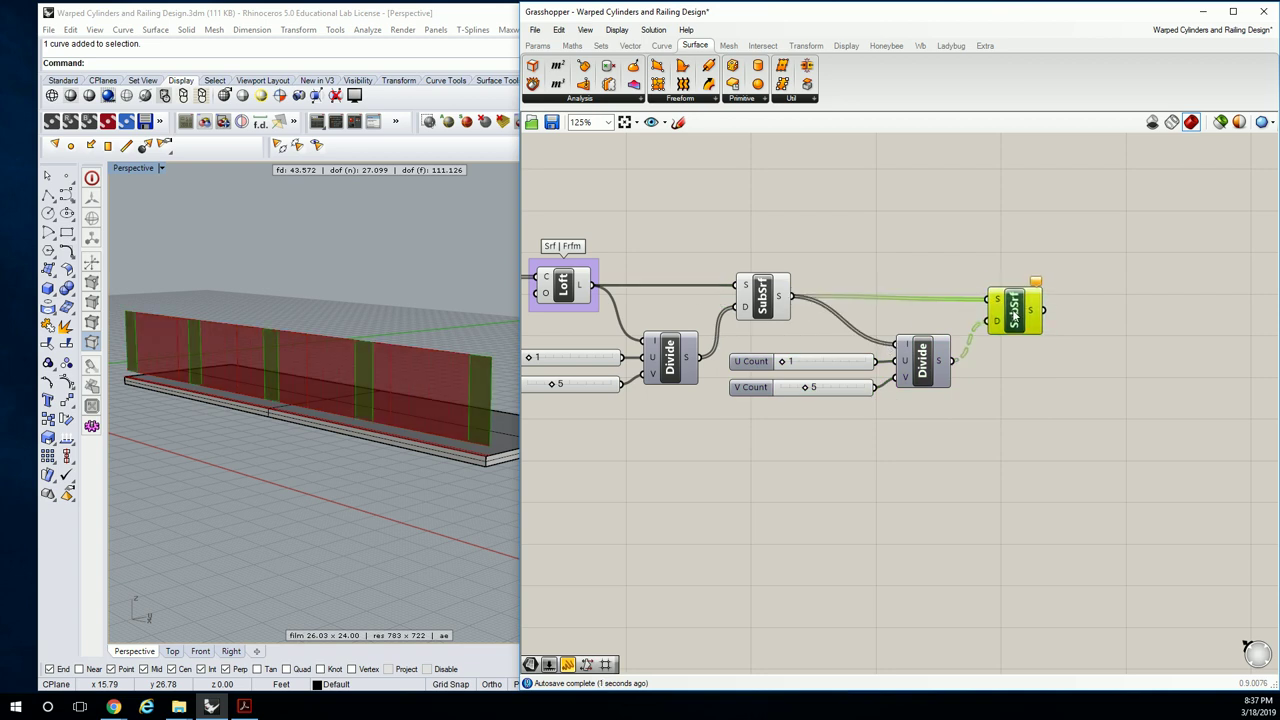
left_click(936, 318)
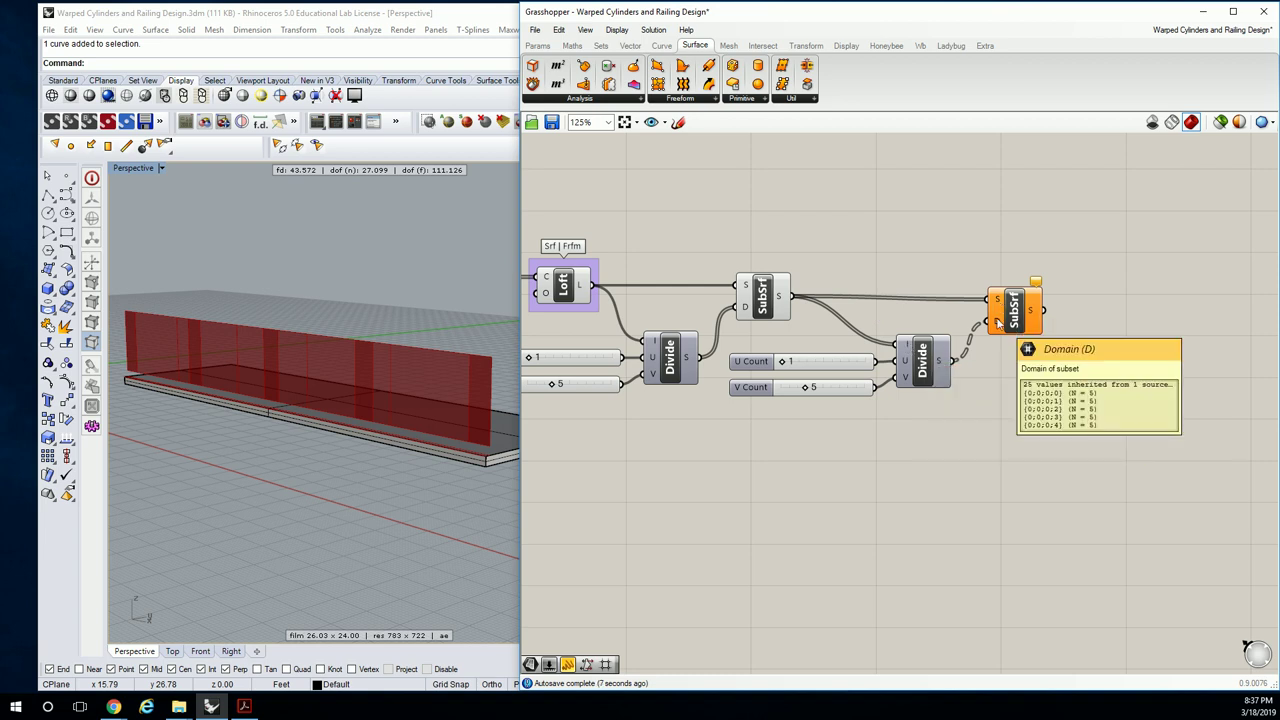
right_click_drag(938, 365, 1003, 362)
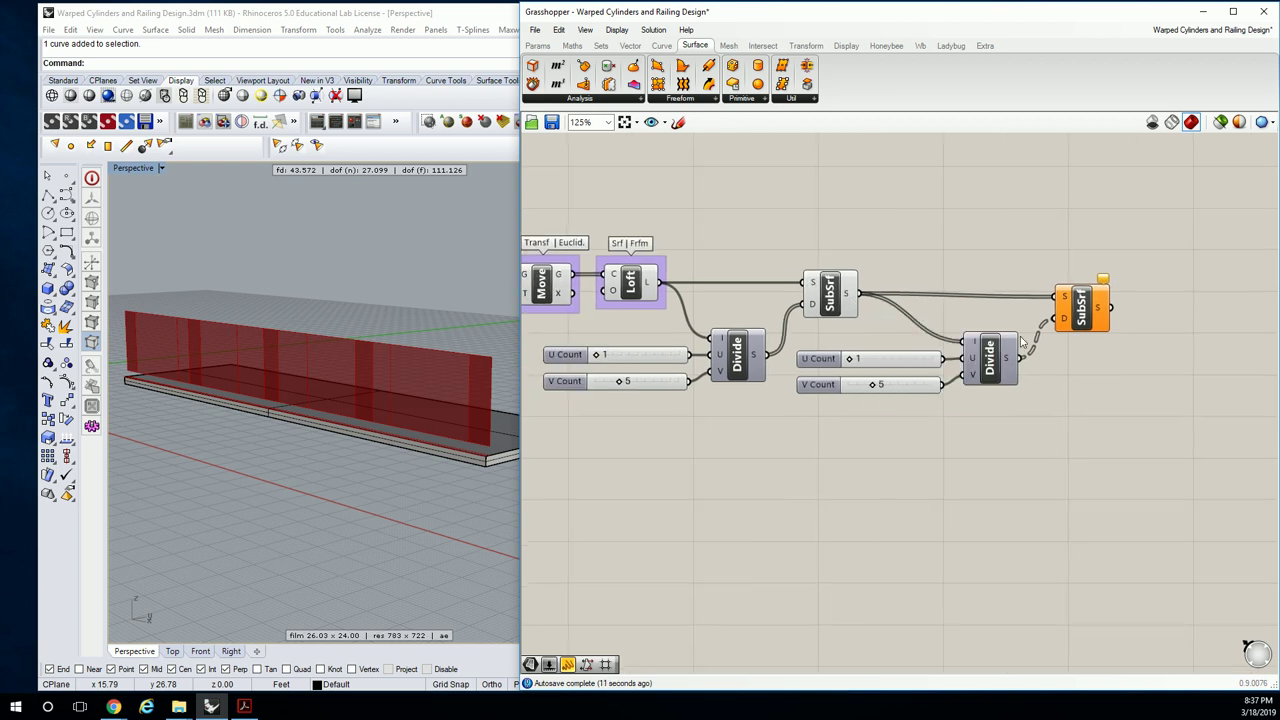
right_click_drag(853, 292, 855, 293)
Graft the first SubSrf's output surfaces and preview the second SubSrf.
right_click(856, 293)
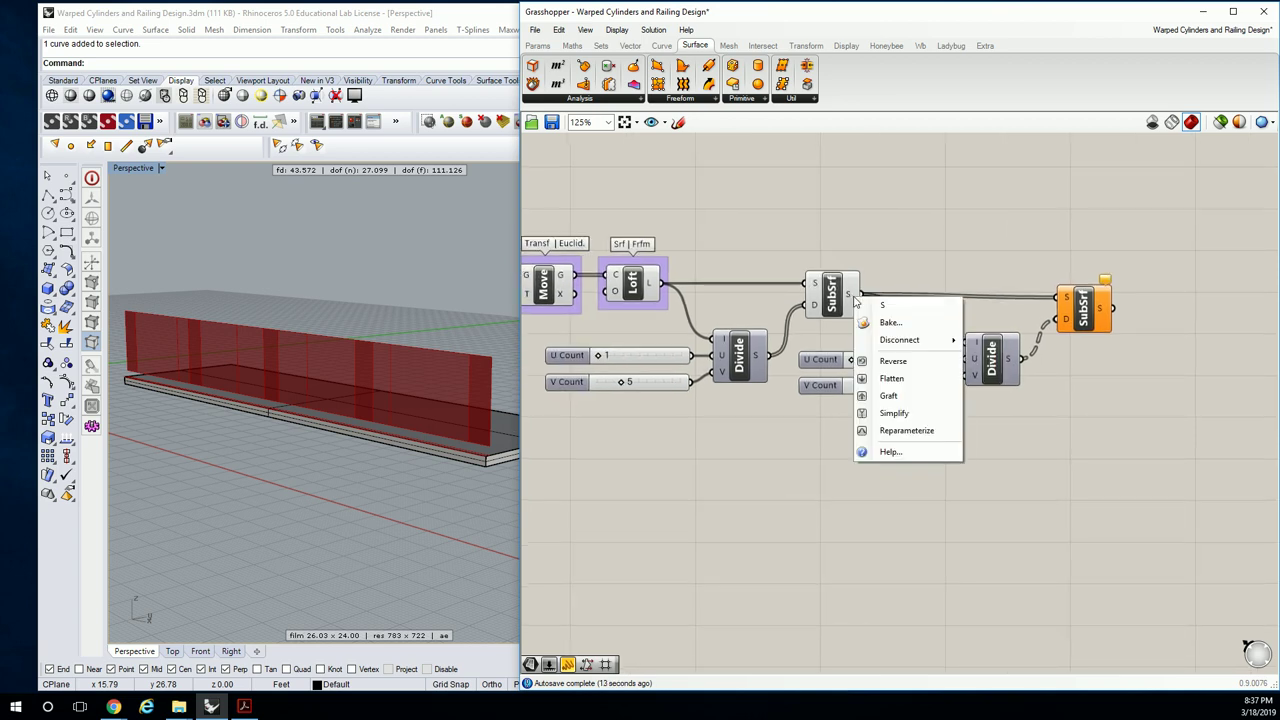
left_click(890, 382)
left_click_drag(1068, 302, 1062, 302)
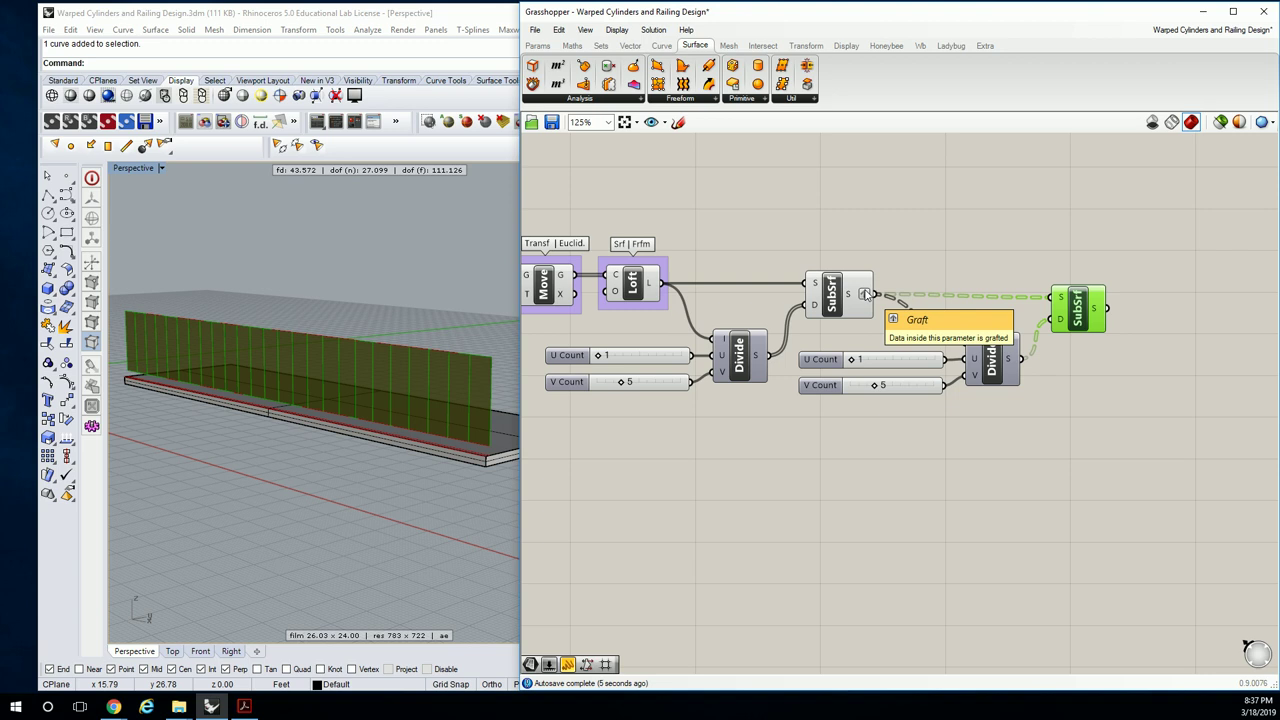
left_click(1004, 260)
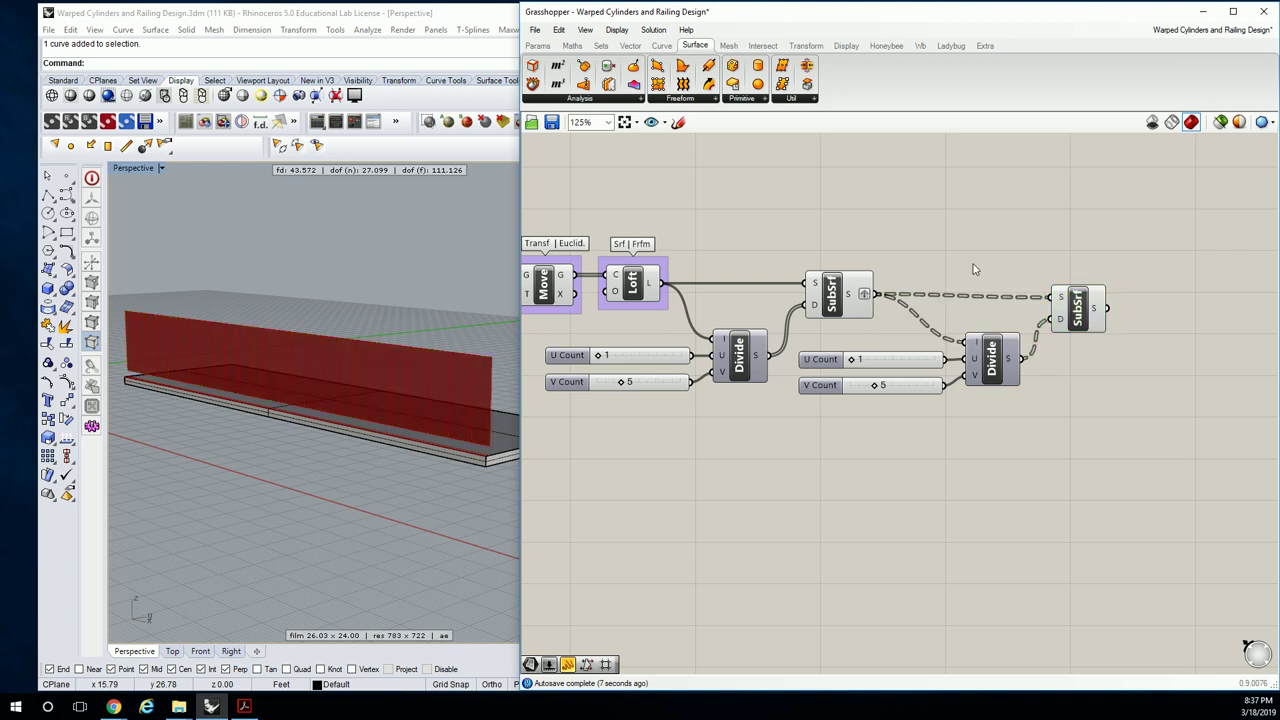
Raise the second V Count from 5 to 11 and check the second SubSrf's preview.
left_click_drag(876, 388, 912, 390)
right_click_drag(333, 448, 467, 377)
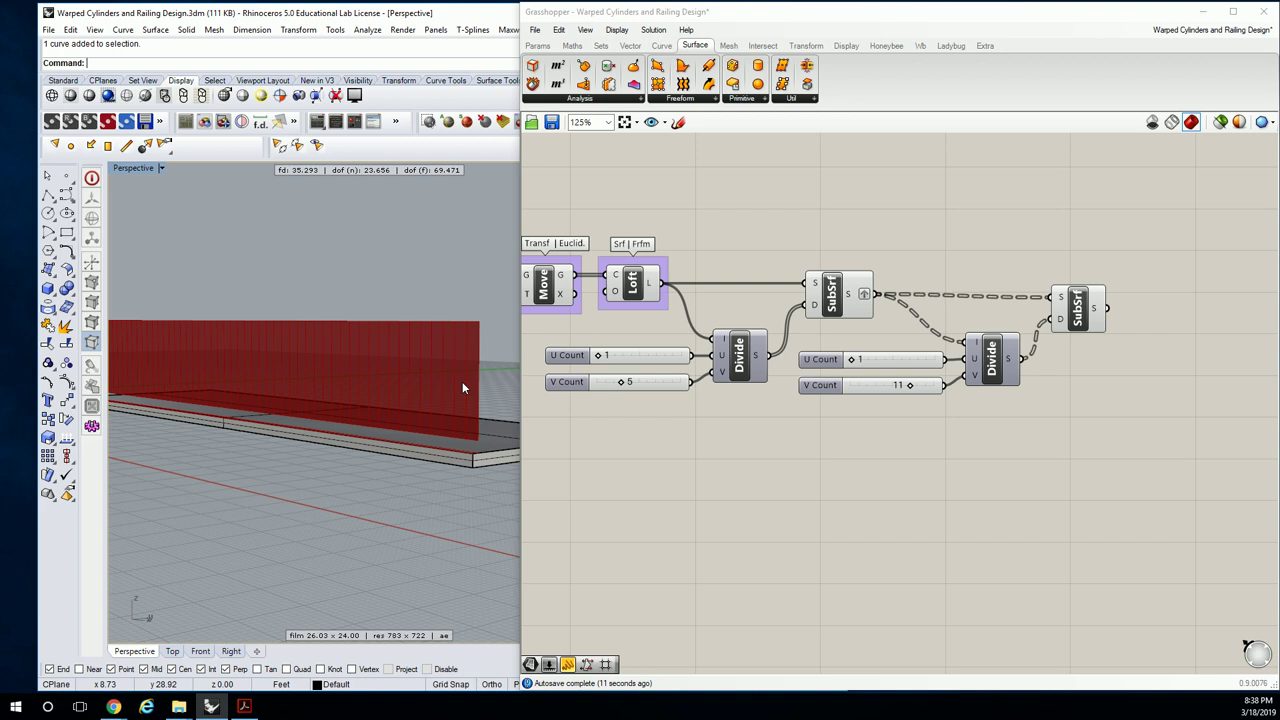
left_click(1008, 281)
left_click_drag(1066, 317, 1067, 313)
left_click(1028, 270)
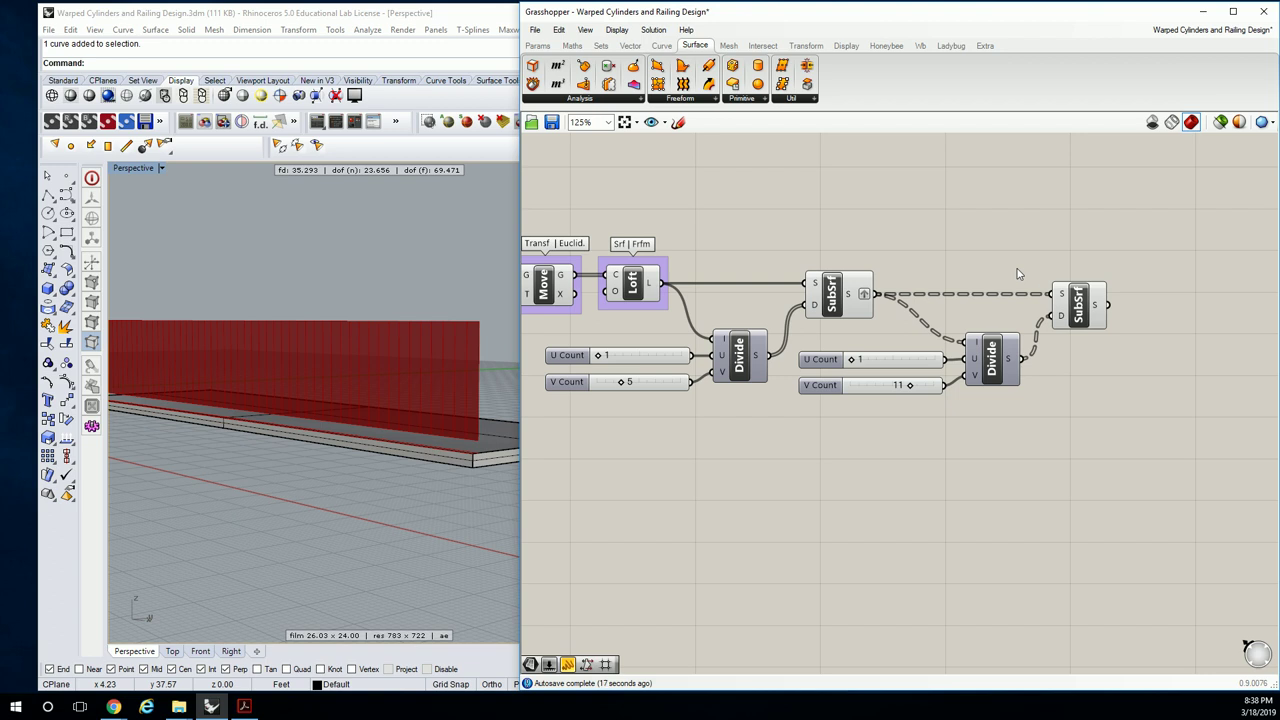
right_click_drag(904, 298, 990, 300)
mouse_move(956, 312)
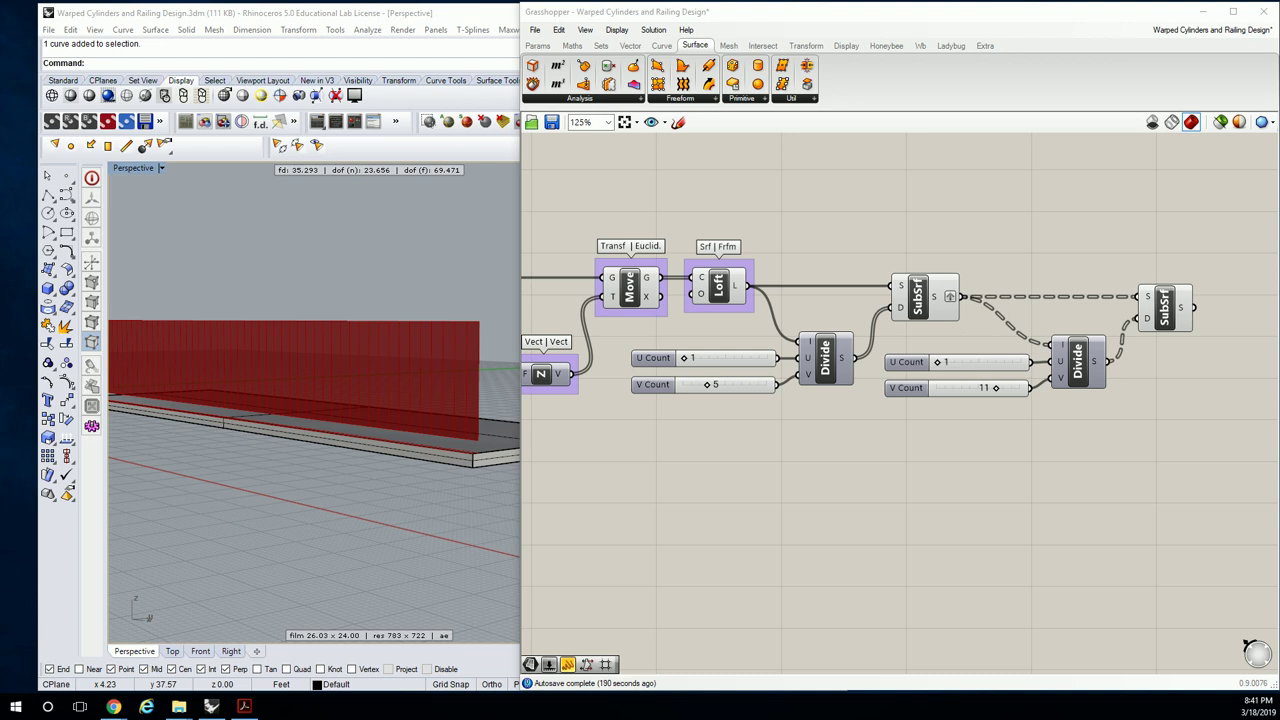
Add Deconstruct Brep after the second SubSrf and feed its edges into a Pipe component.
left_click(977, 220)
left_click(1160, 310)
left_click(1135, 263)
right_click_drag(1135, 263, 894, 260)
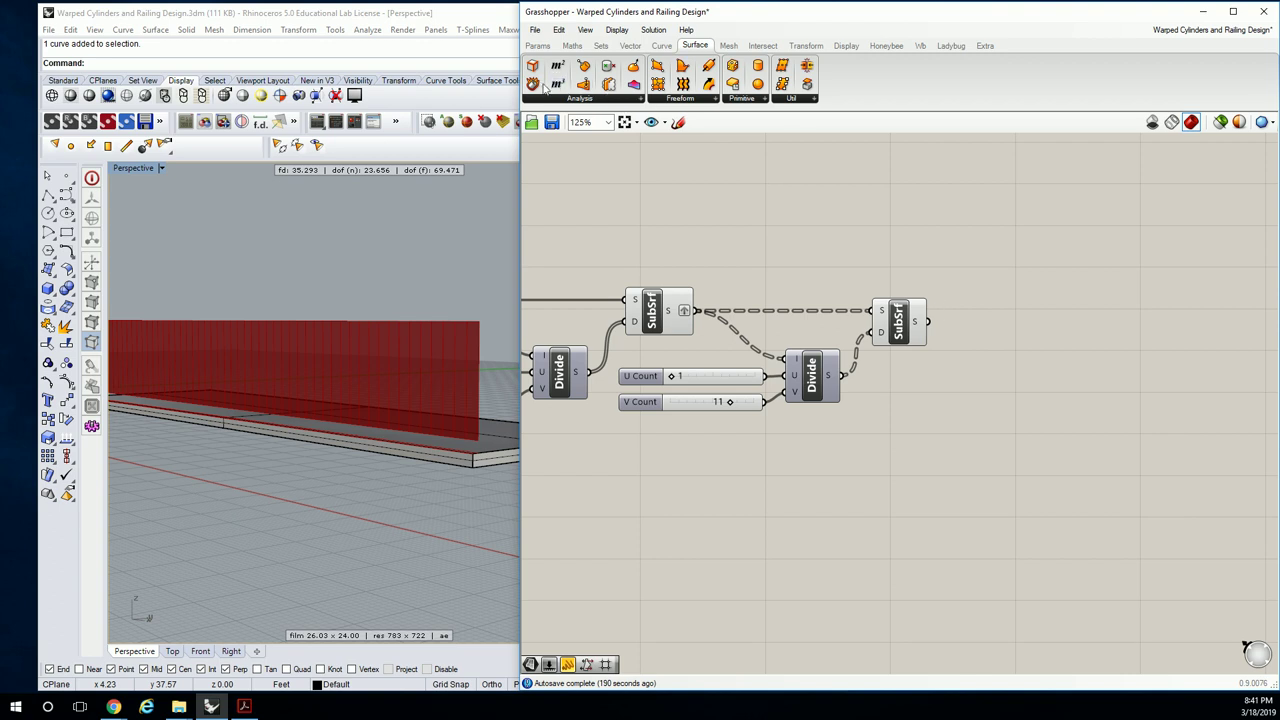
left_click_drag(532, 84, 980, 320)
left_click(977, 229)
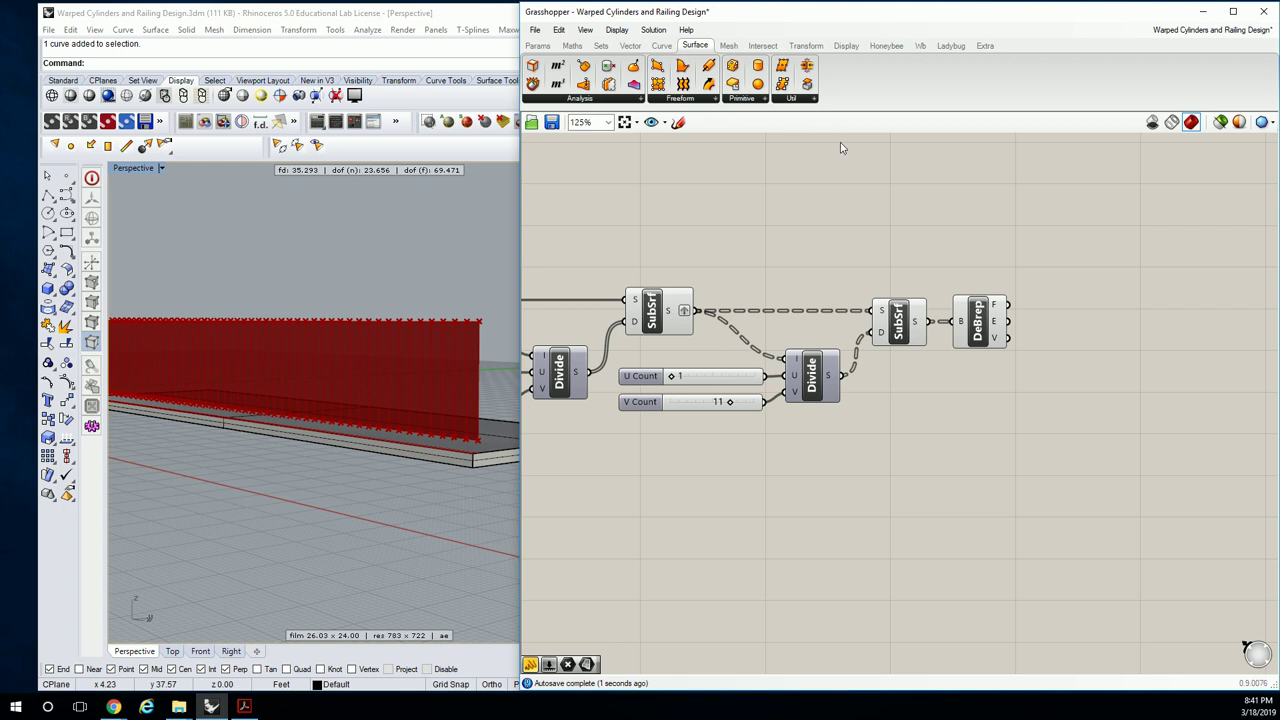
left_click_drag(708, 65, 1074, 290)
scroll(967, 354, "up", 2)
scroll(967, 354, "up", 1)
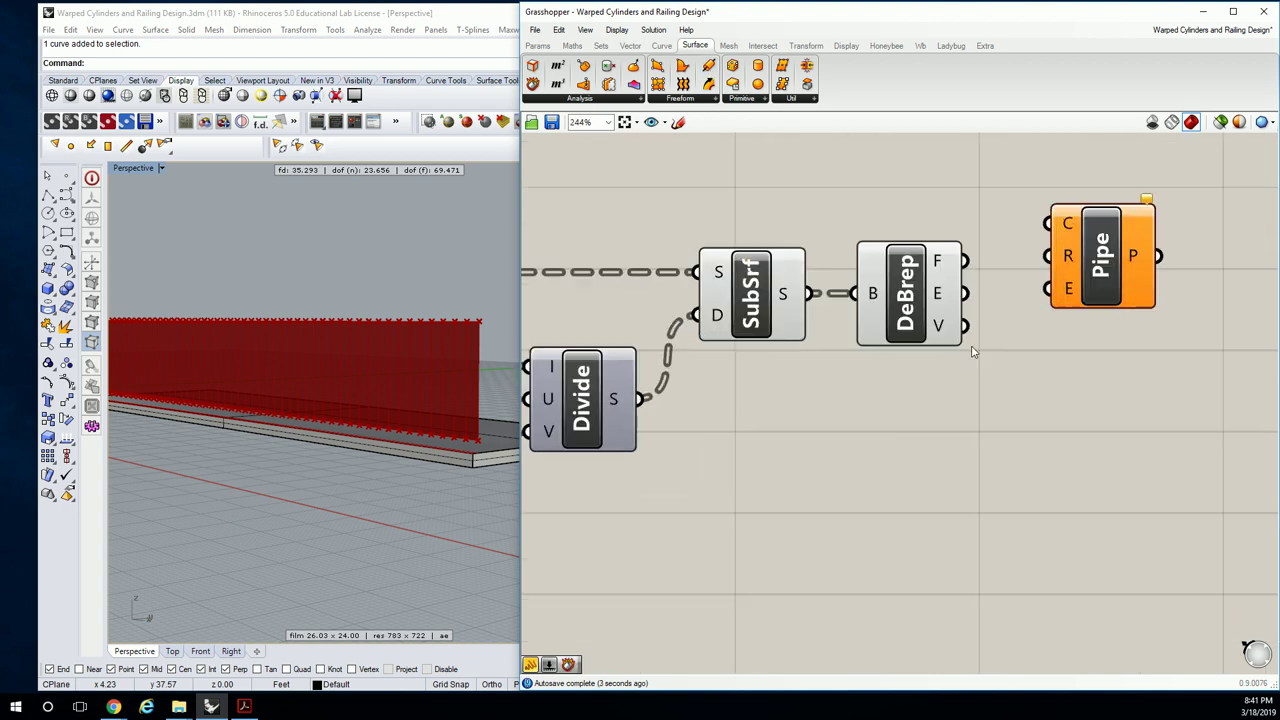
left_click_drag(966, 294, 1046, 268)
right_click_drag(1117, 315, 1051, 315)
left_click_drag(1051, 315, 1198, 340)
Create a 0.00..1.00 slider, wire it to the Pipe radius and set it to 0.05.
double_click(966, 380)
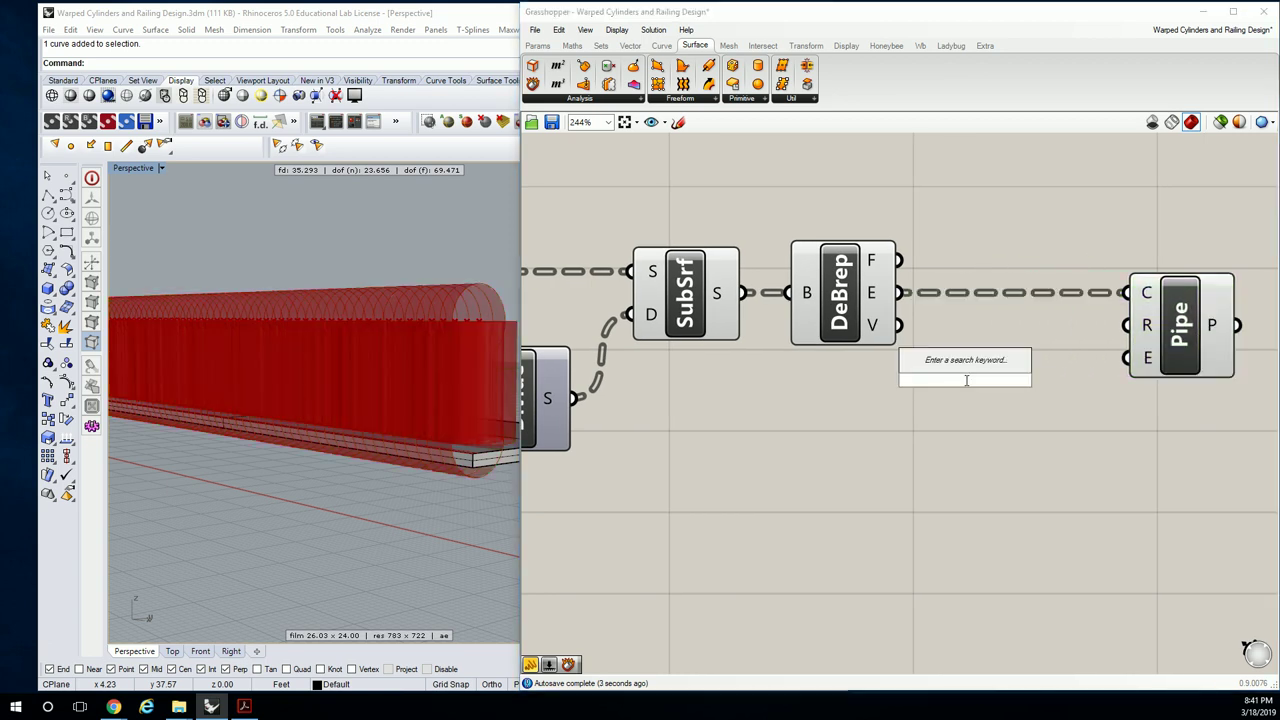
type("0.00..1.00")
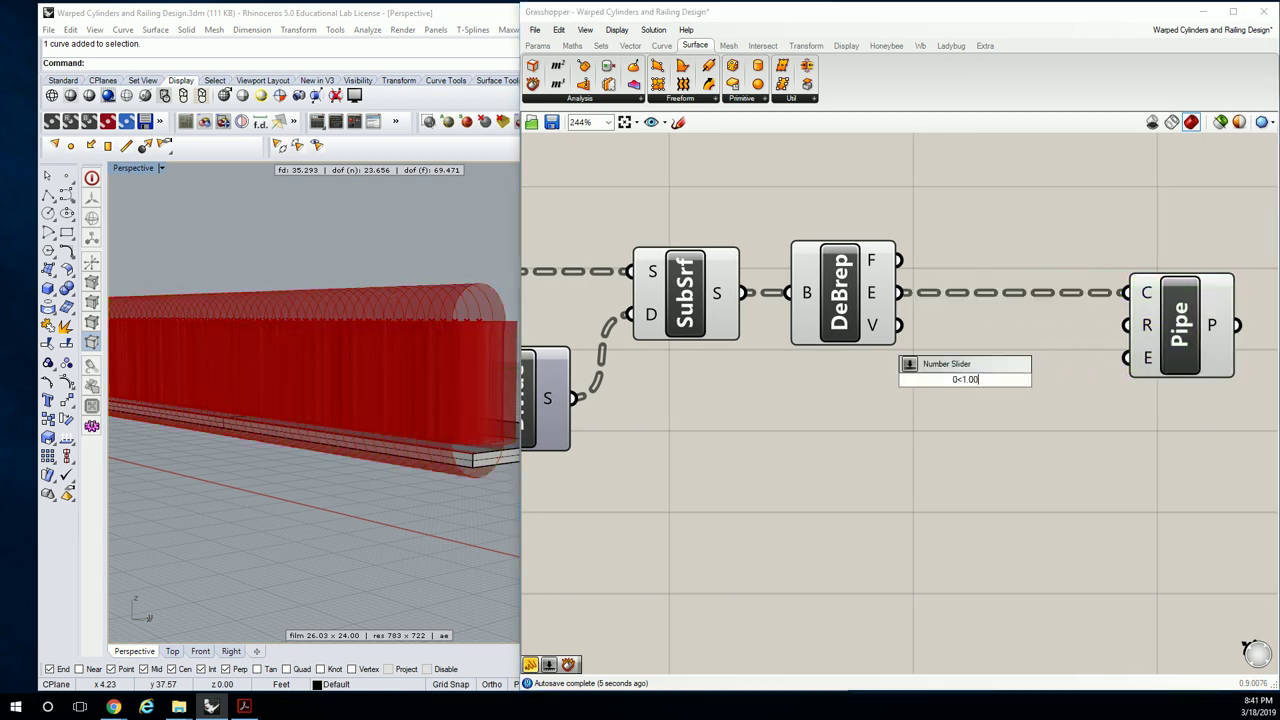
key("Return")
left_click_drag(868, 380, 798, 387)
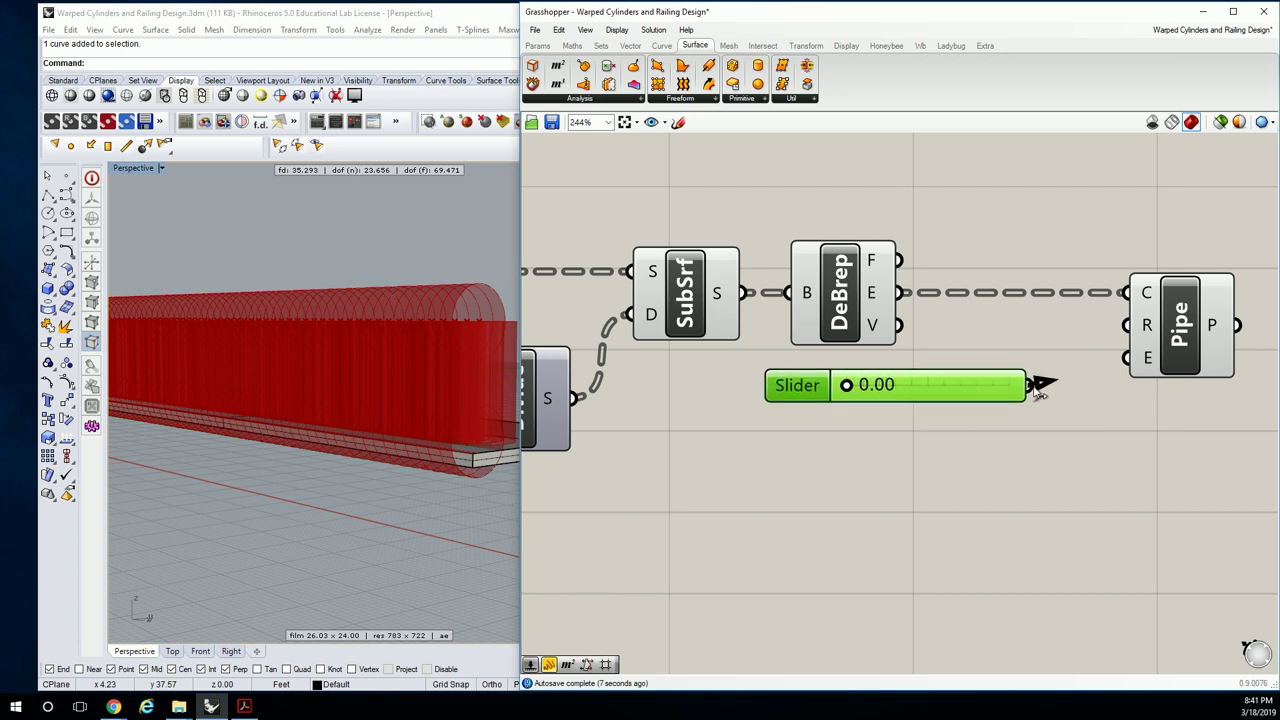
left_click_drag(1037, 386, 1127, 325)
left_click_drag(854, 385, 862, 388)
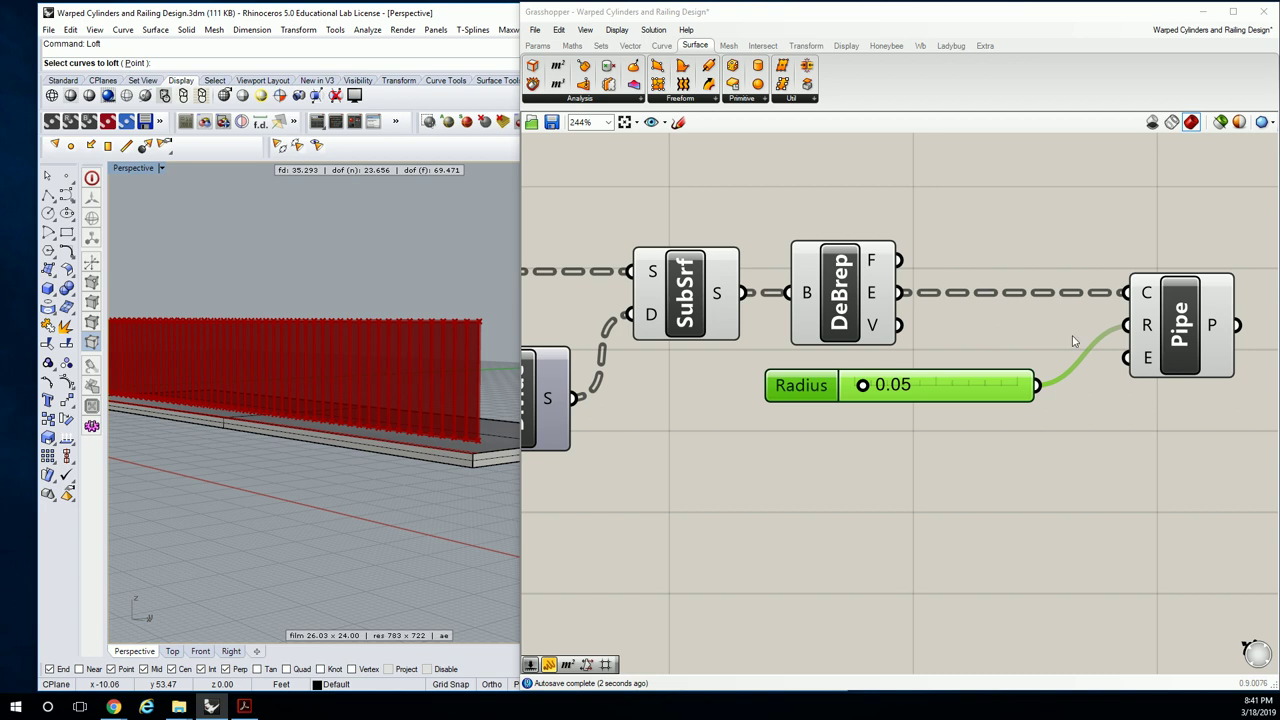
scroll(1157, 362, "down", 2)
scroll(1120, 346, "up", 3)
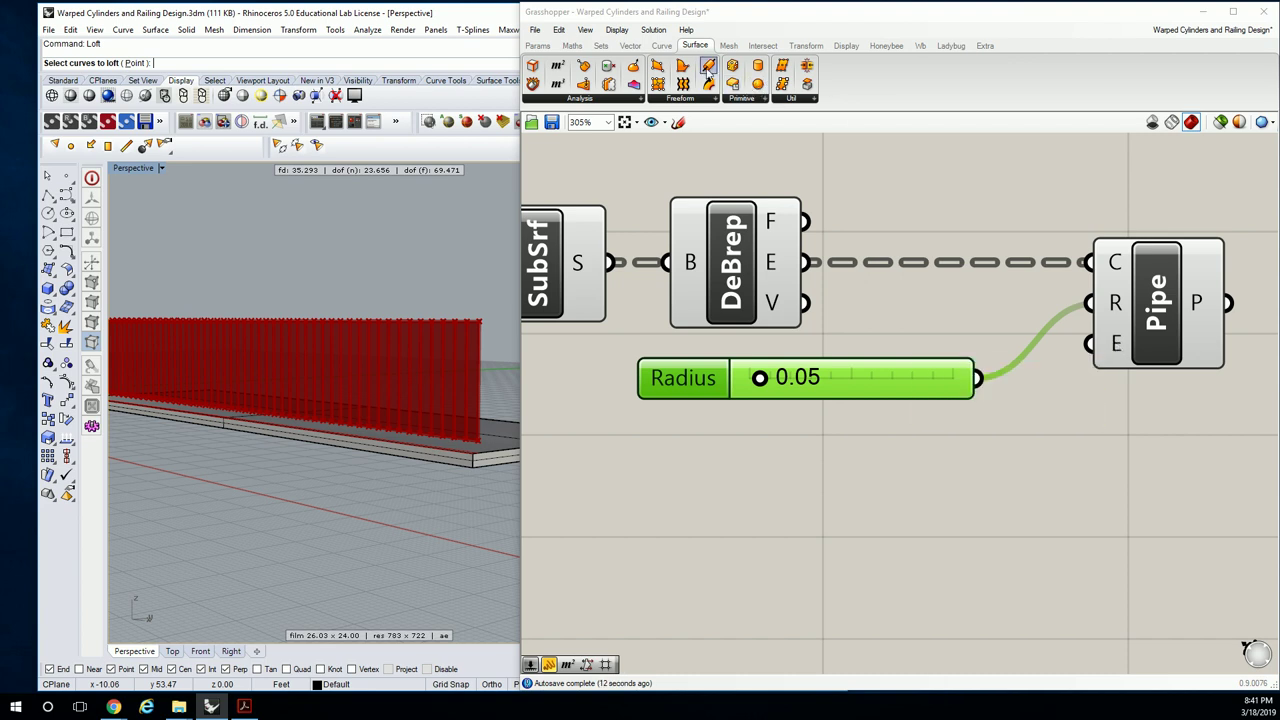
Add a small Panel supplying the value 2 for the Pipe caps.
left_click(555, 50)
left_click_drag(706, 84, 965, 480)
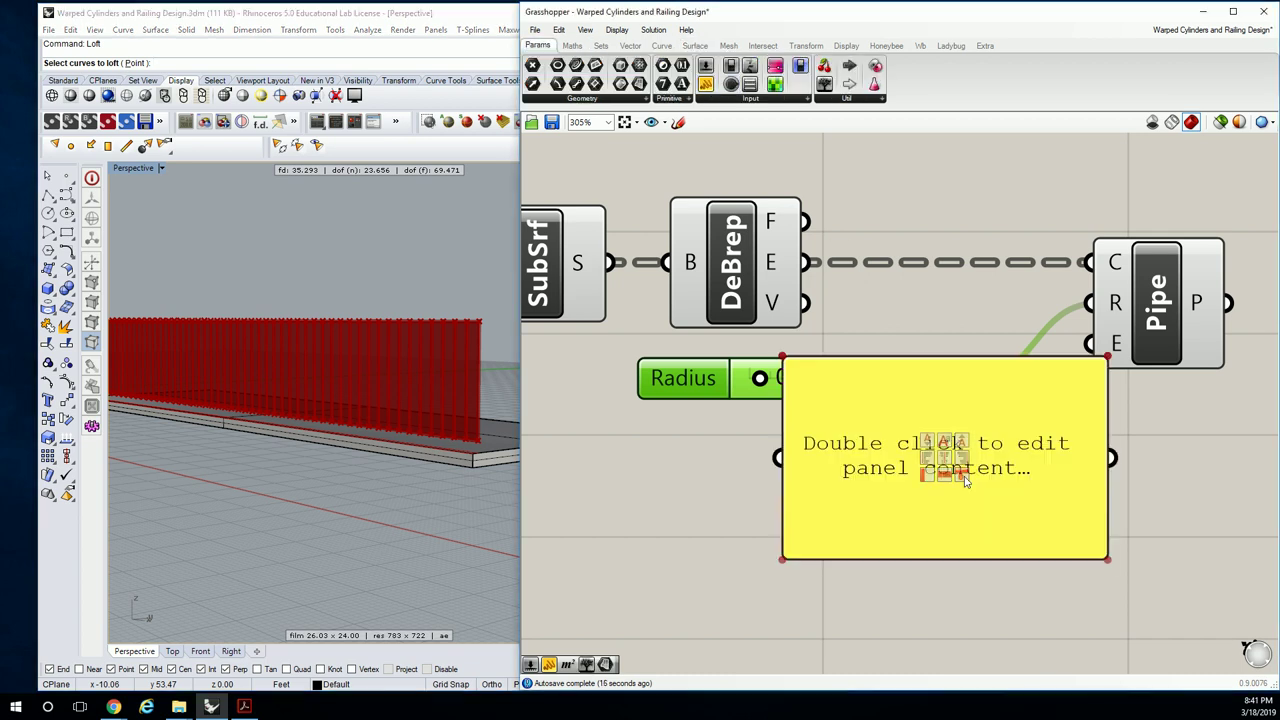
double_click(1029, 449)
key("BackSpace")
left_click(1151, 515)
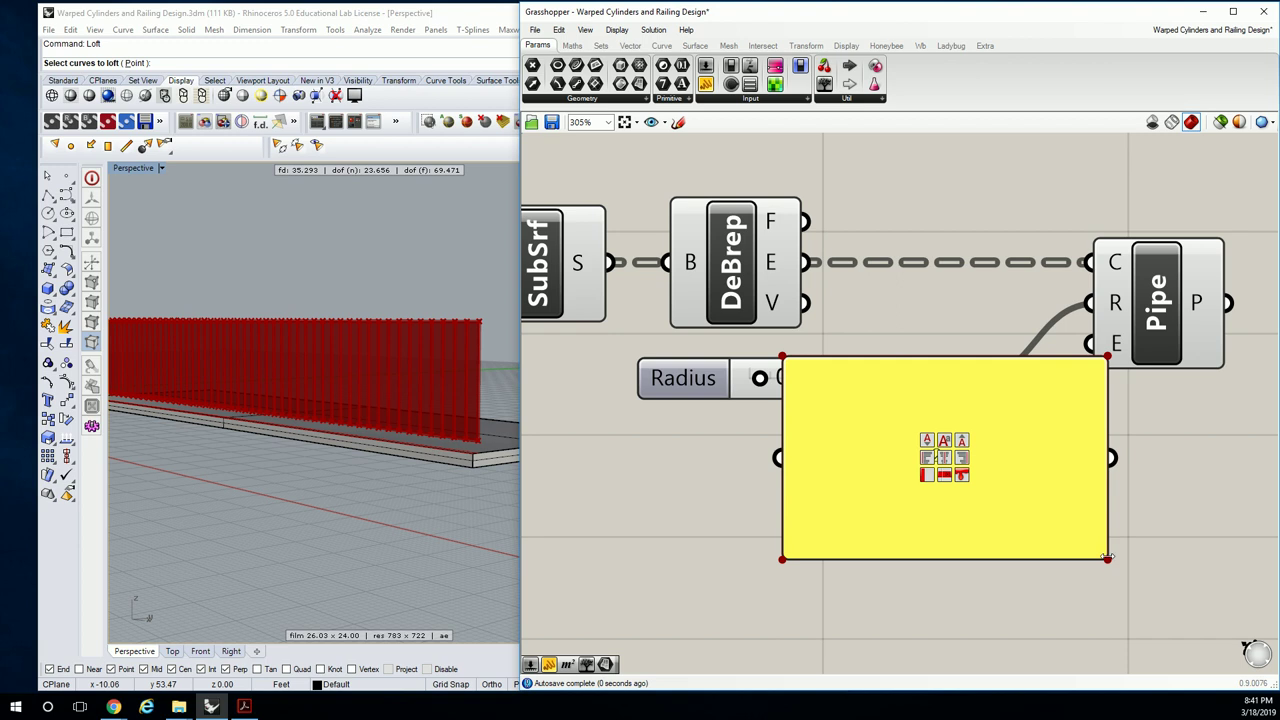
scroll(1110, 565, "down", 5)
left_click_drag(1109, 562, 1100, 483)
scroll(966, 363, "down", 4)
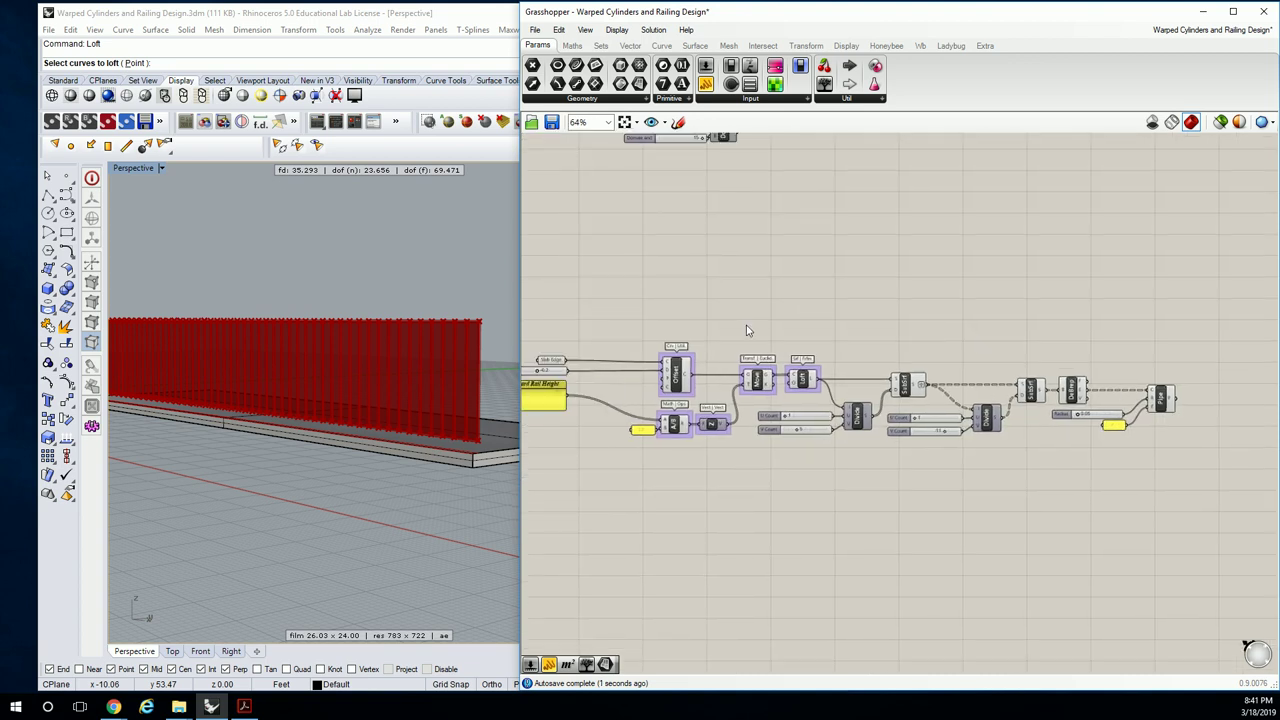
Disable preview on the selected upstream components so only the pipes show.
left_click_drag(625, 325, 1085, 490)
middle_click(1023, 348)
left_click(1068, 311)
right_click_drag(450, 300, 469, 343)
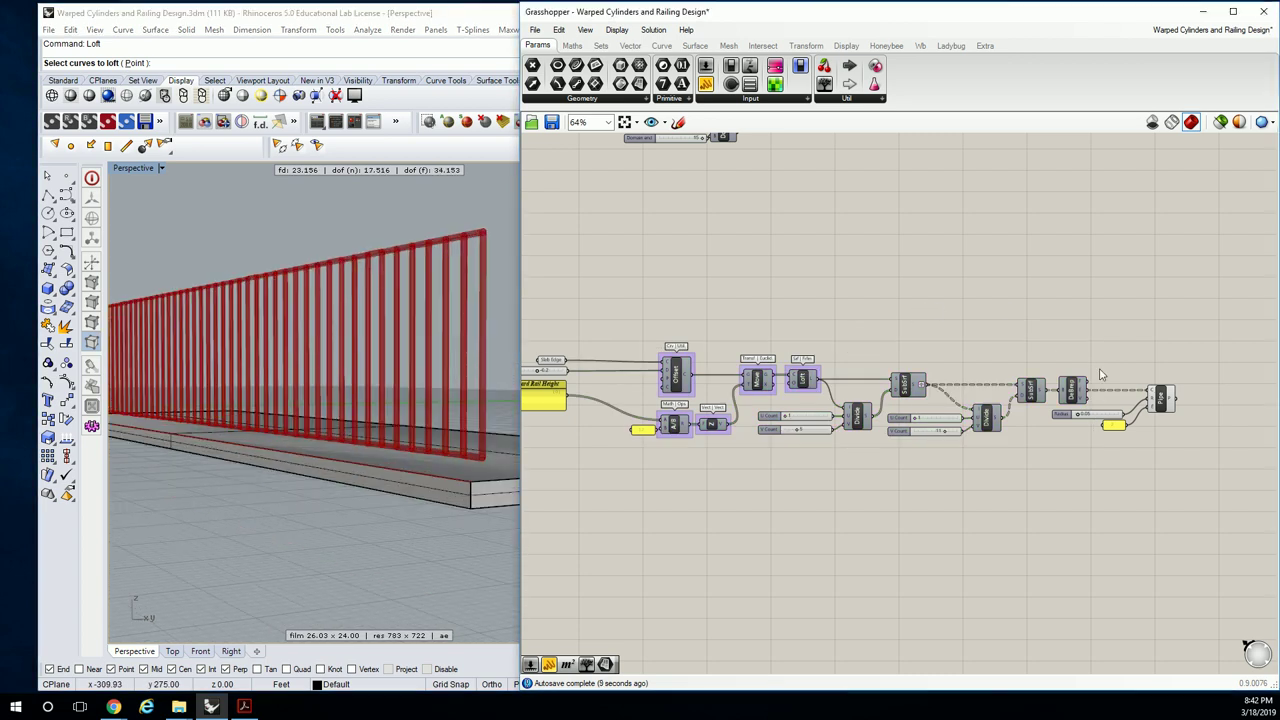
scroll(1100, 400, "up", 6)
Lower the pipe Radius slider from 0.04 to 0.03 for thinner pipes.
left_click_drag(926, 463, 921, 468)
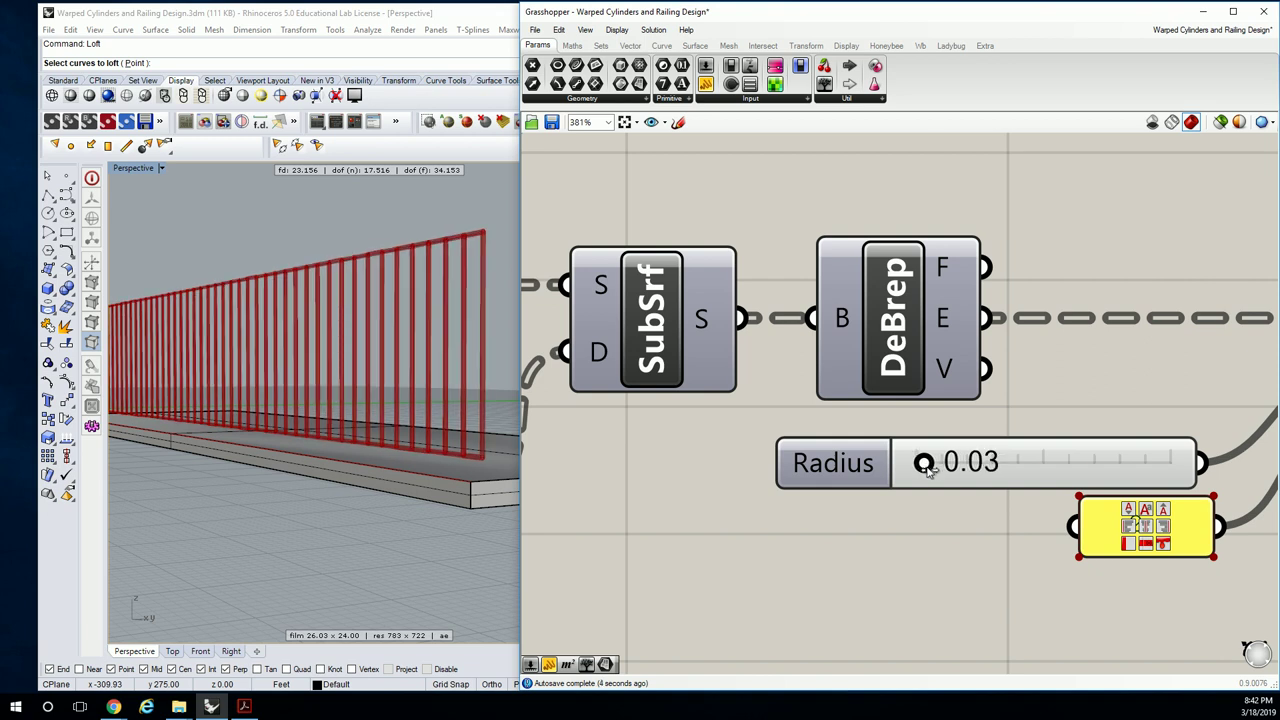
right_click_drag(503, 371, 723, 328)
scroll(471, 377, "down", 3)
scroll(1065, 225, "down", 6)
right_click_drag(970, 250, 937, 258)
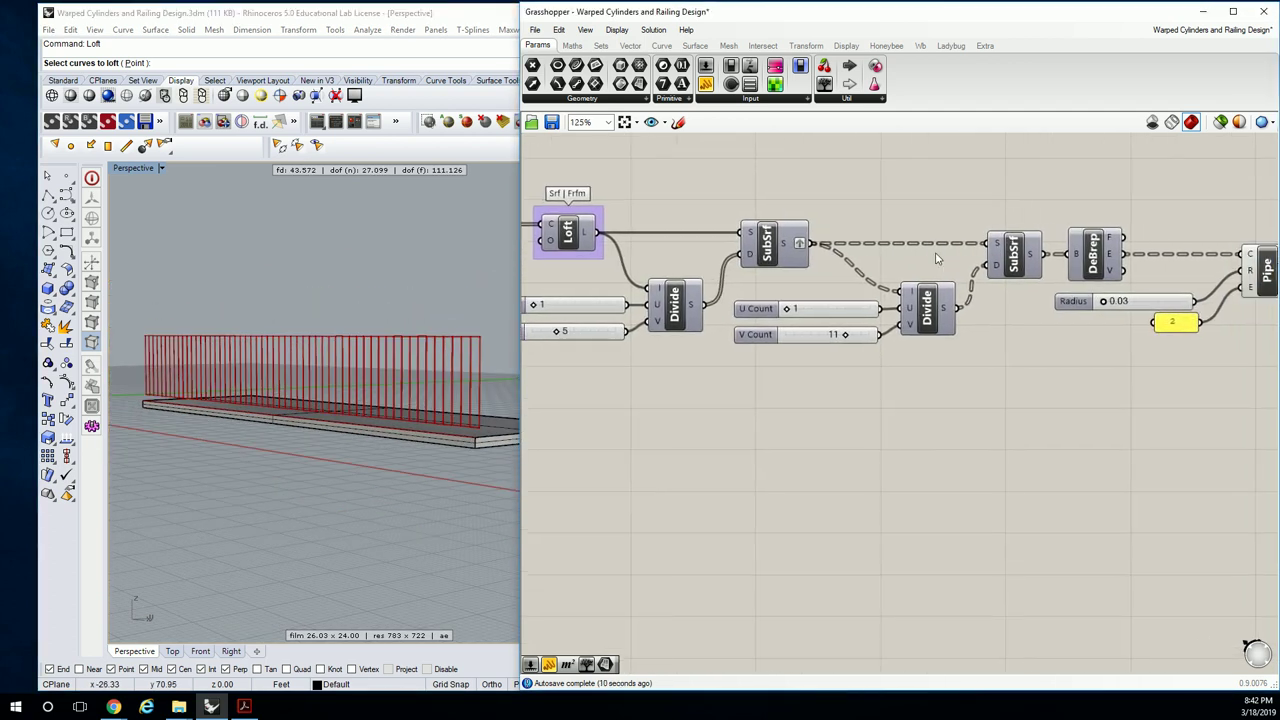